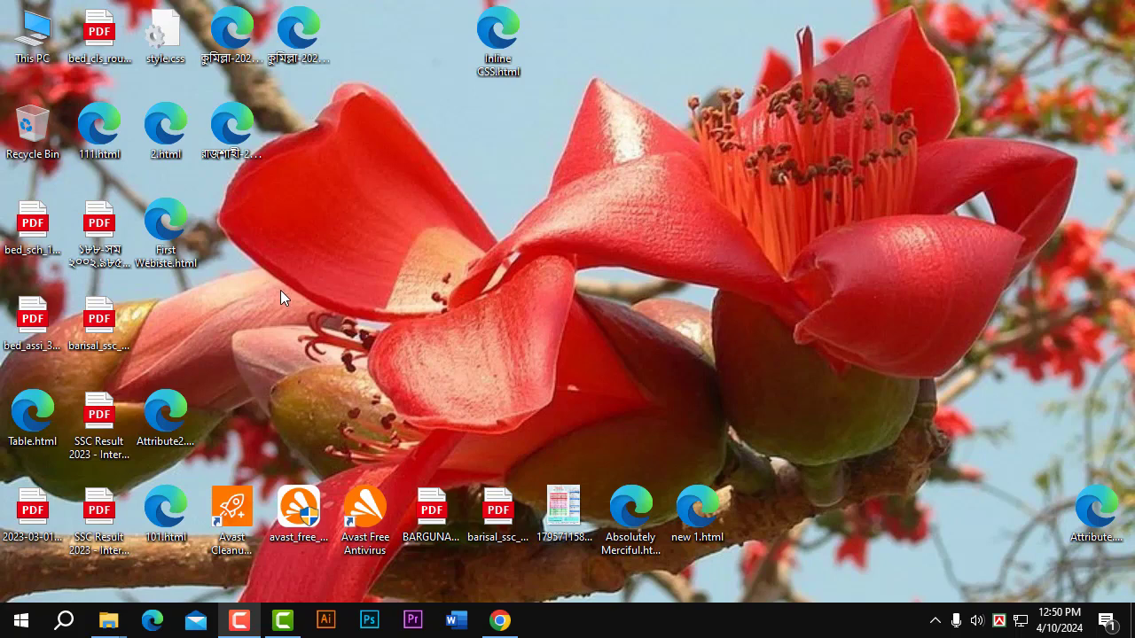
- Check the free space on the computer's drives in This PC and minimize the window
double_click(31, 40)
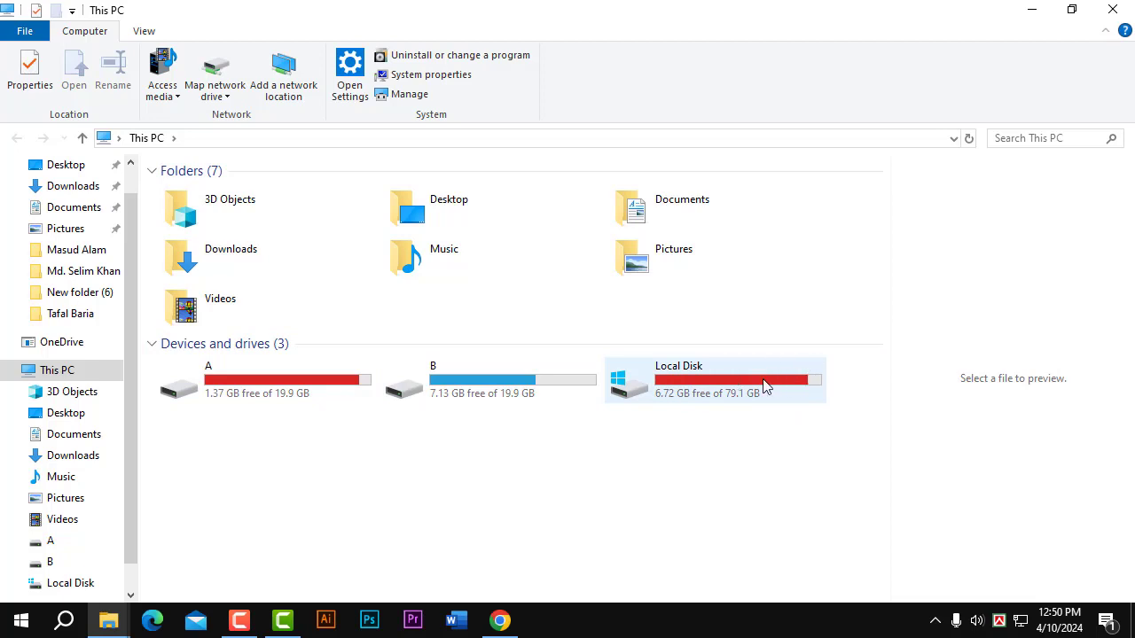
left_click(1032, 10)
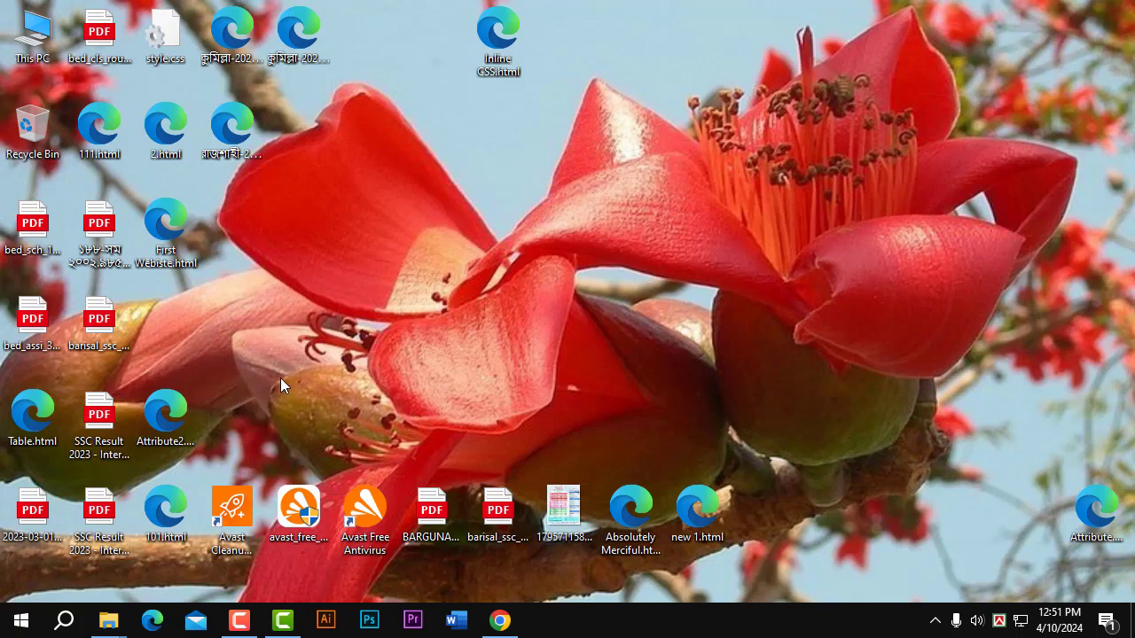
- Pin the Run app from the recent Windows search items to the taskbar
left_click(63, 619)
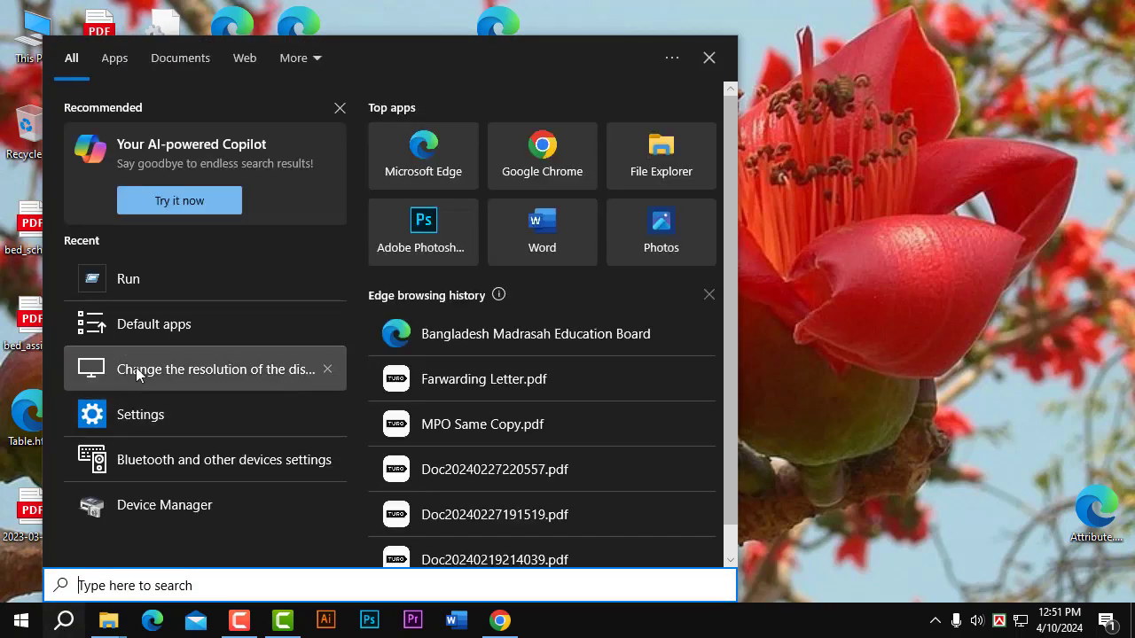
right_click(158, 271)
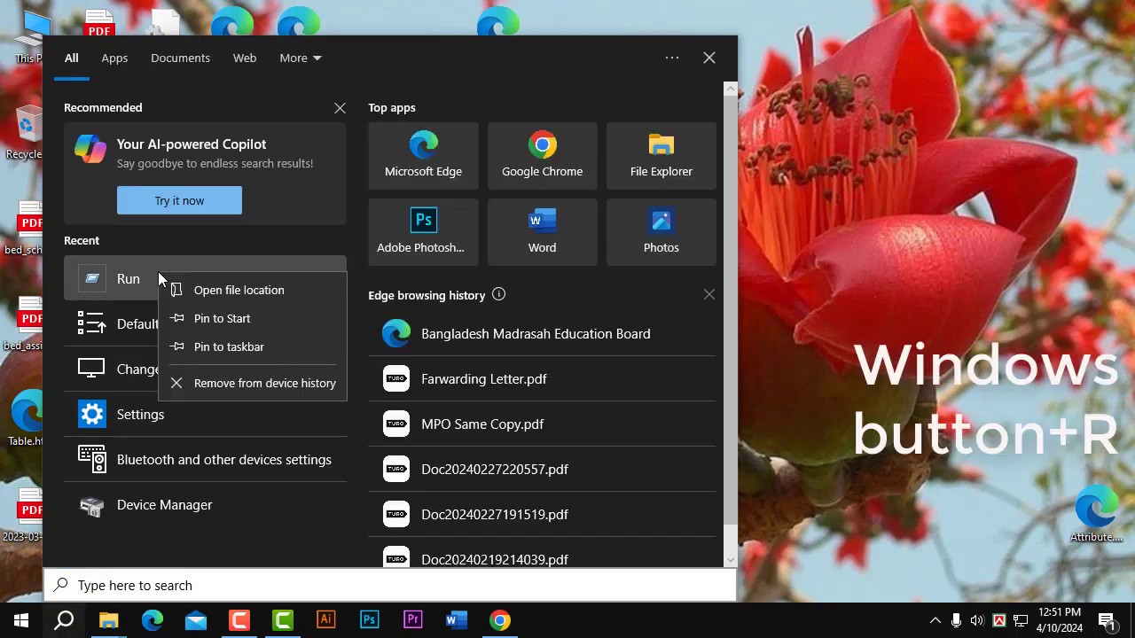
left_click(242, 352)
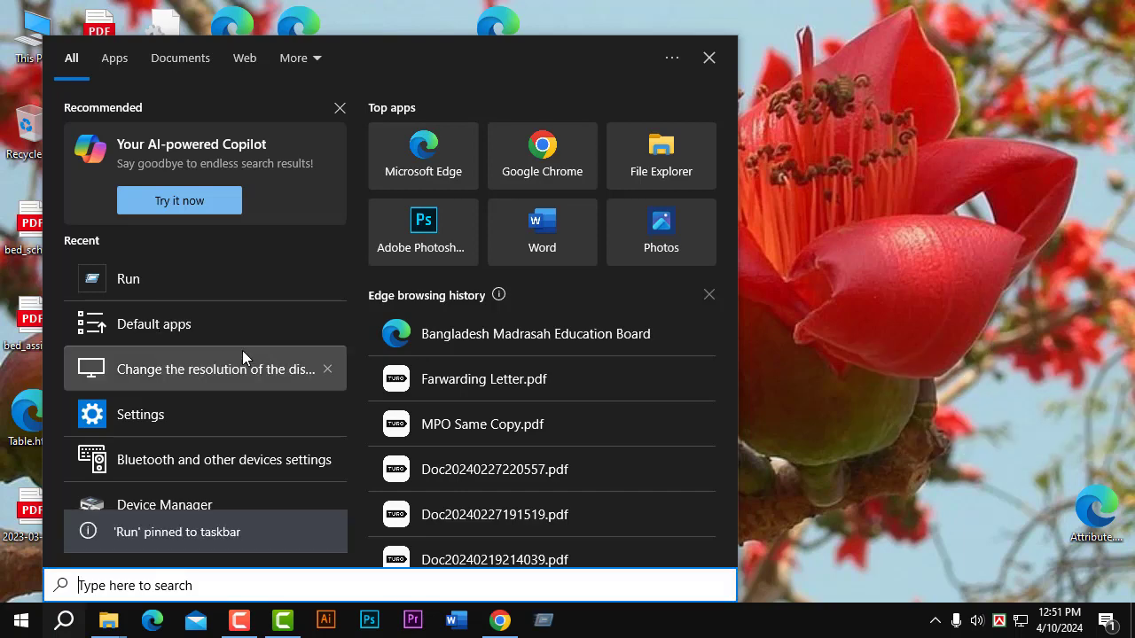
left_click(930, 216)
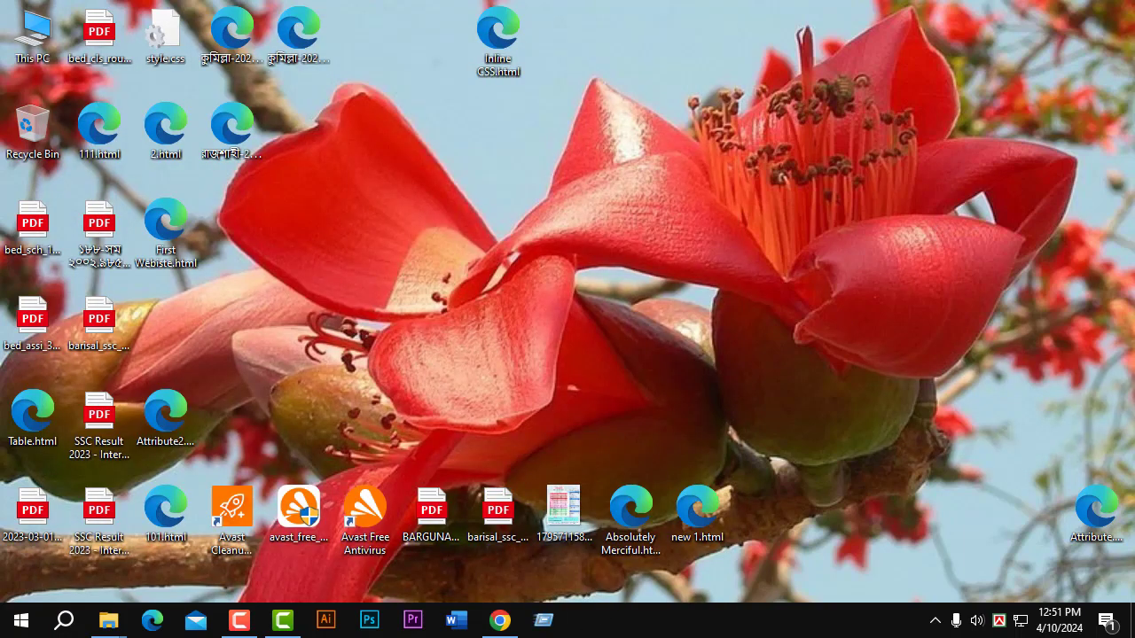
- Open the Windows Temp folder by running the command temp from the Run dialog
left_click(560, 630)
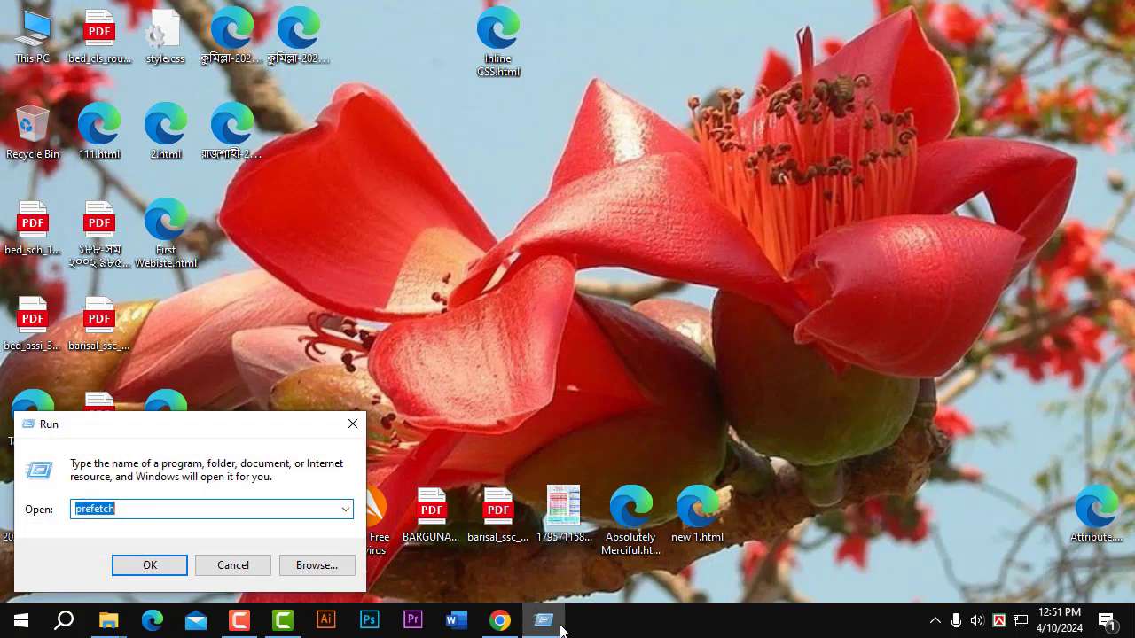
left_click(346, 513)
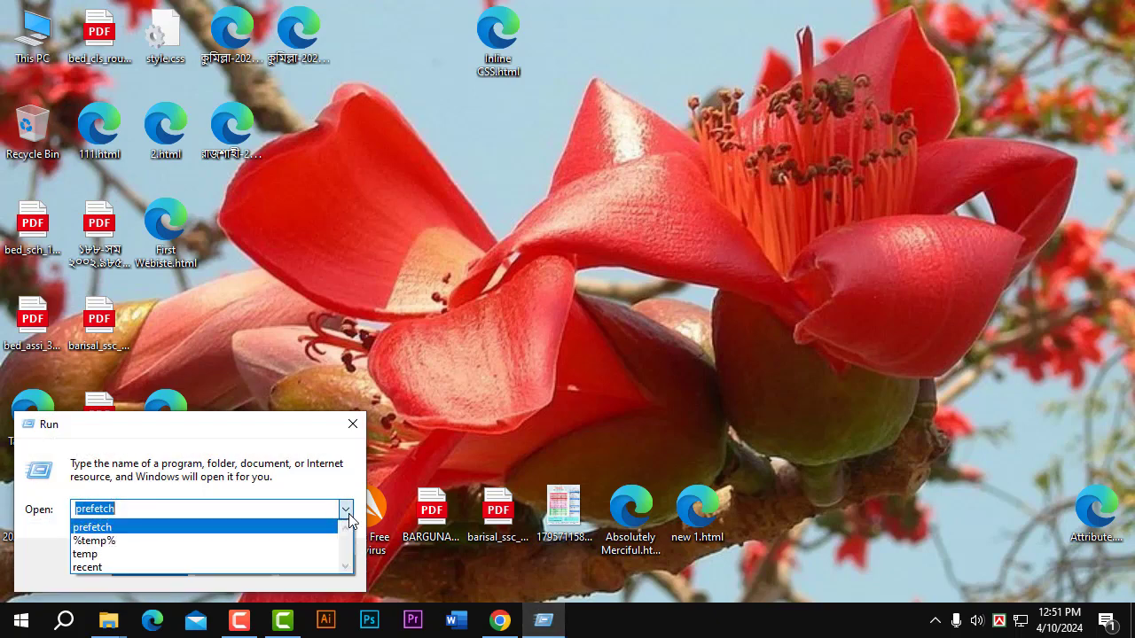
left_click(89, 554)
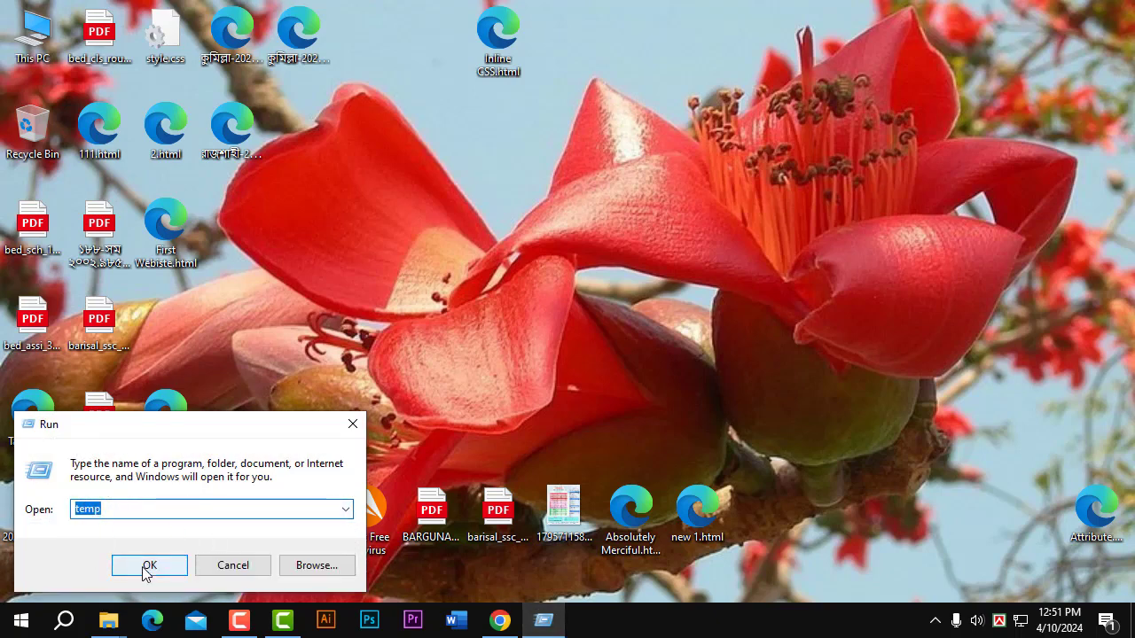
left_click(127, 514)
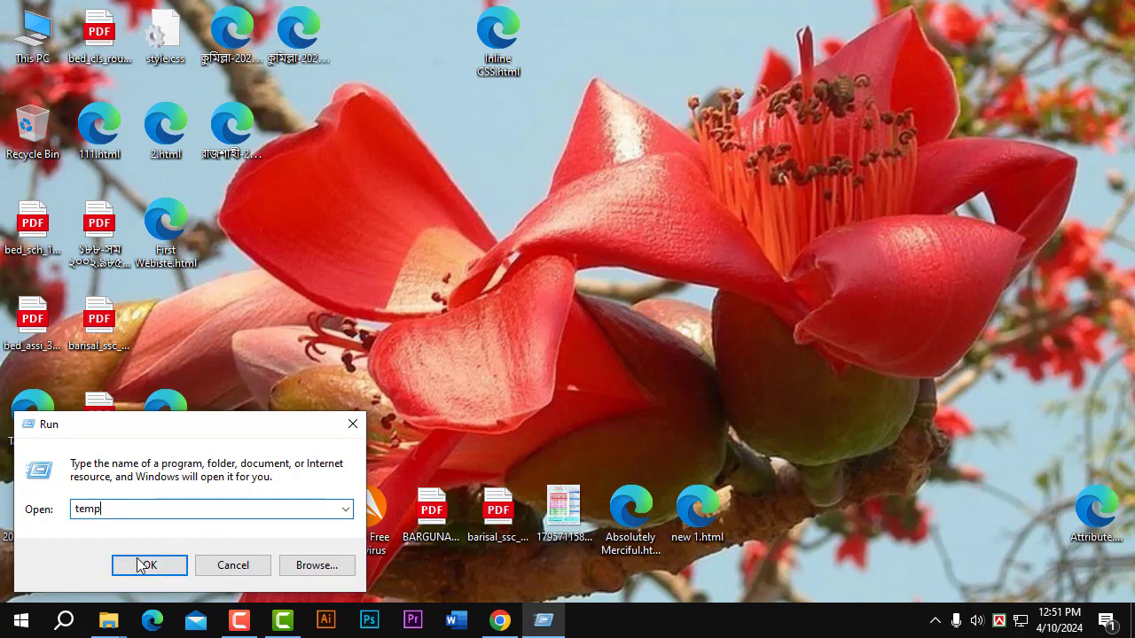
left_click(140, 565)
- Permanently delete all items in the Windows Temp folder, skipping every file that is in use
scroll(324, 434, "down", 15)
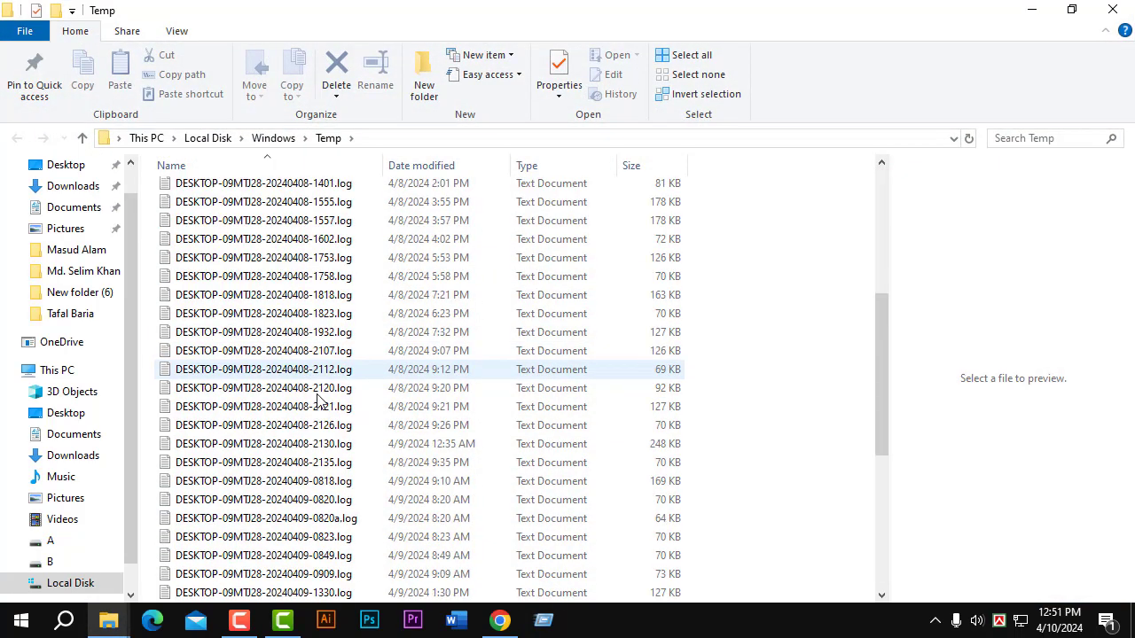
scroll(311, 430, "up", 5)
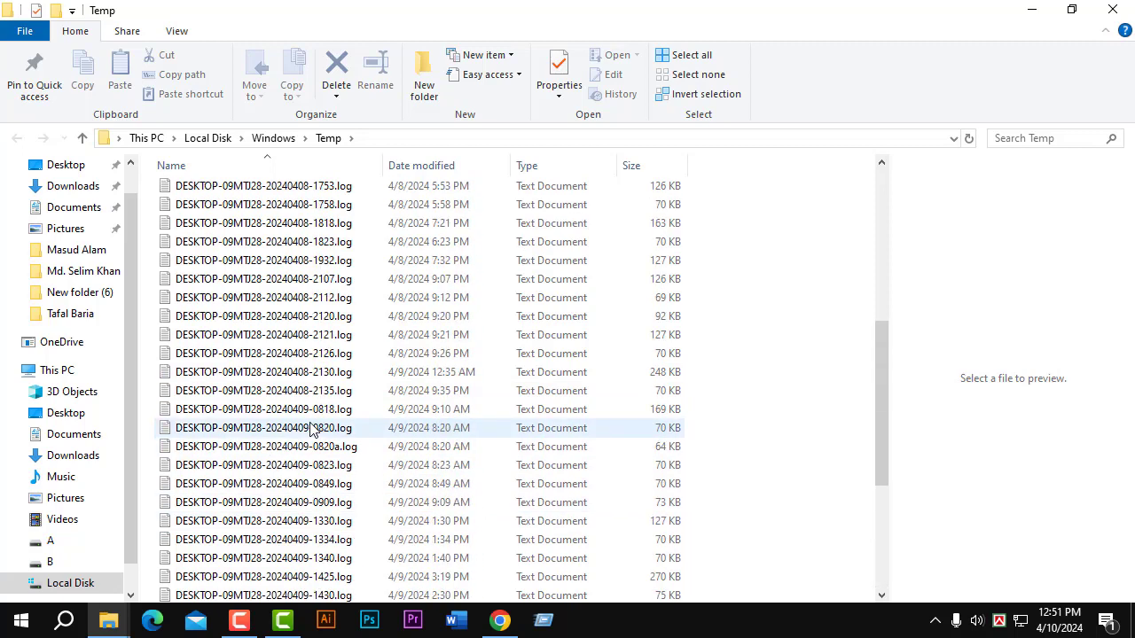
key("ctrl+a")
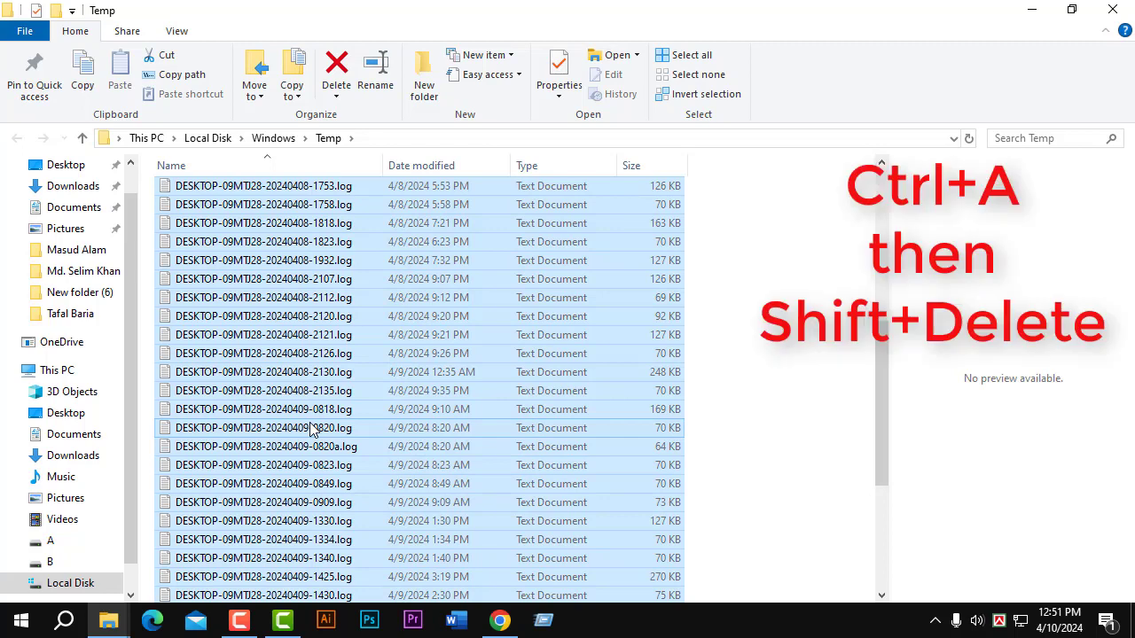
key("shift+Delete")
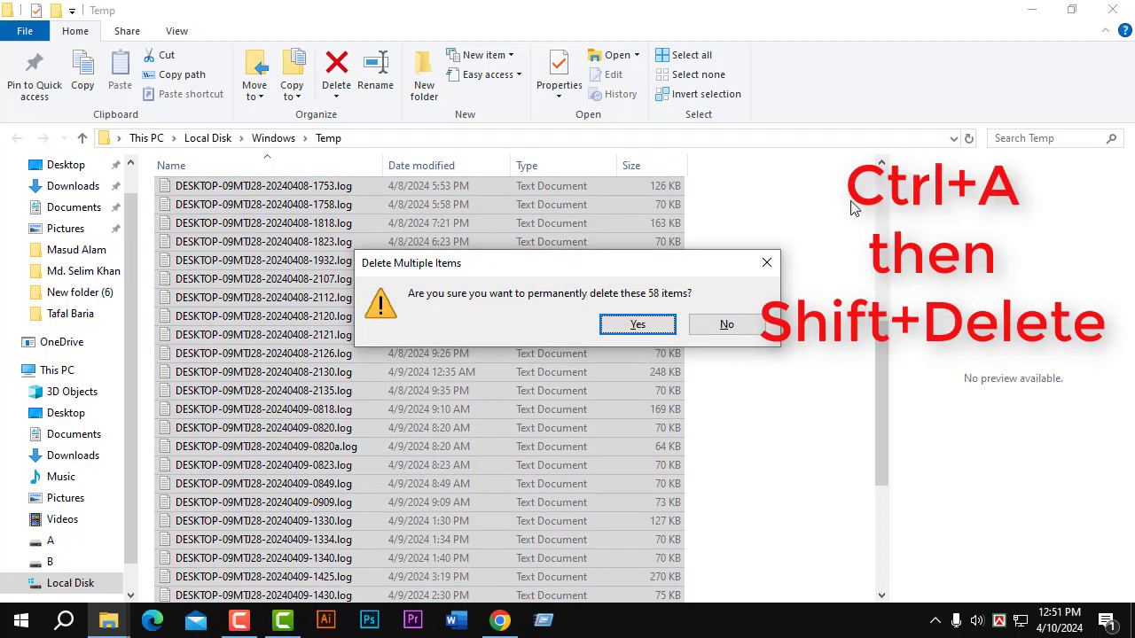
left_click(635, 325)
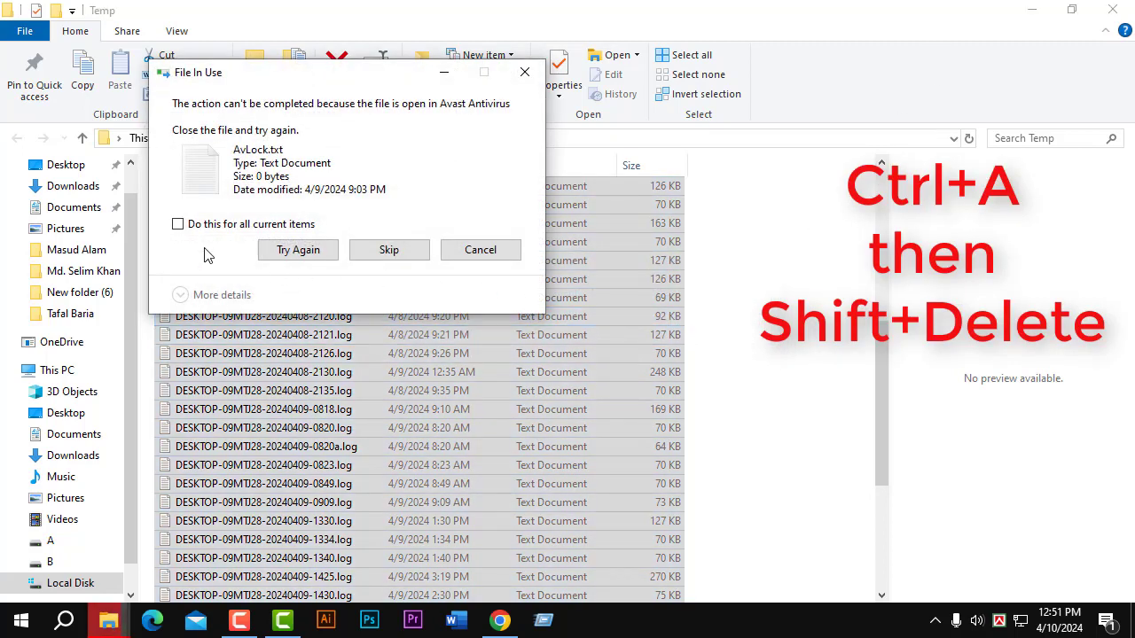
left_click(179, 227)
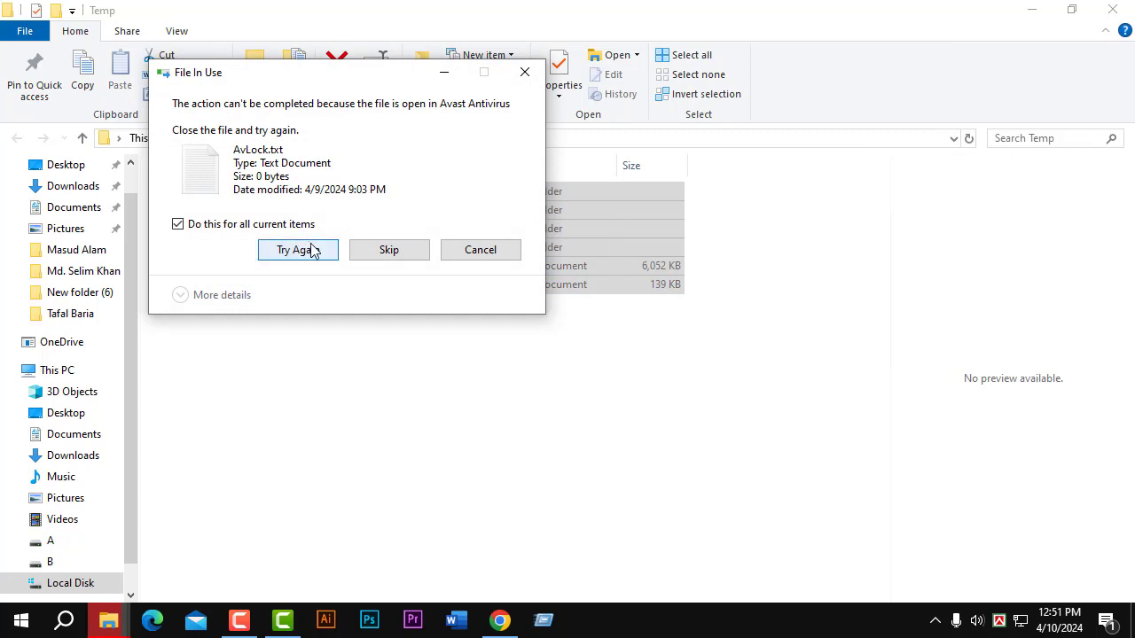
left_click(373, 255)
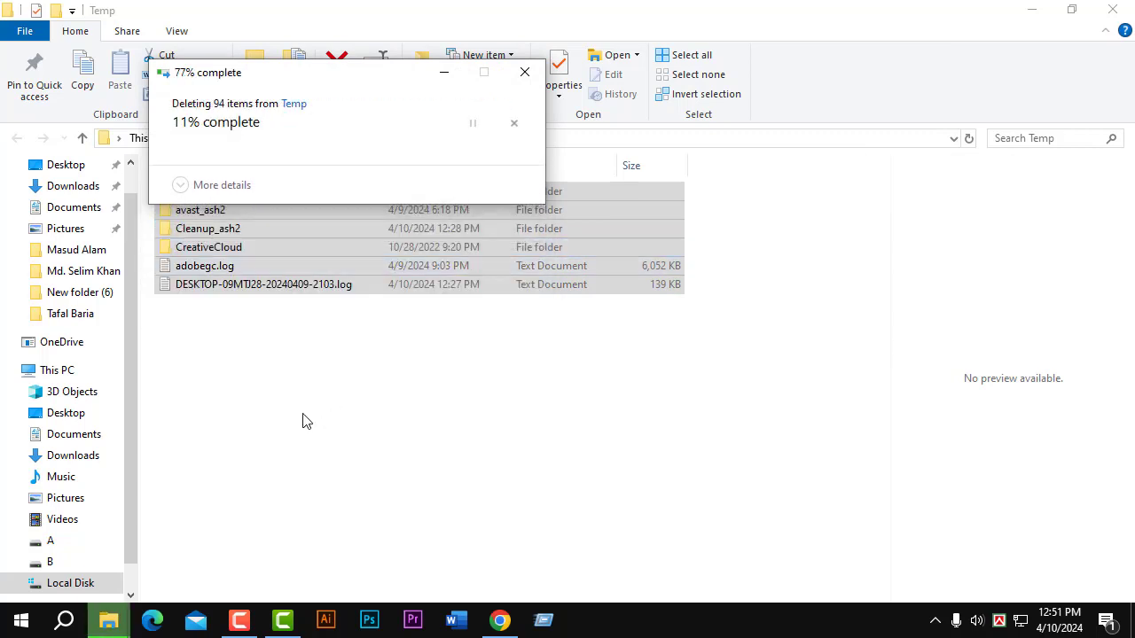
- Open the user's local Temp folder by running the command %temp% from the Run dialog
left_click(545, 619)
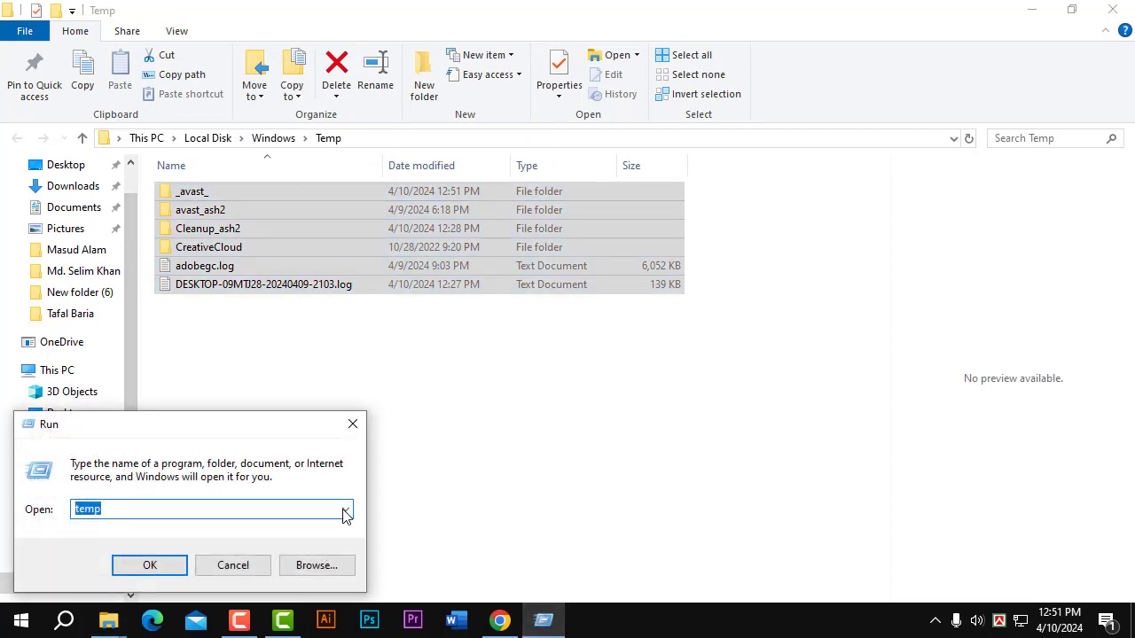
left_click(344, 511)
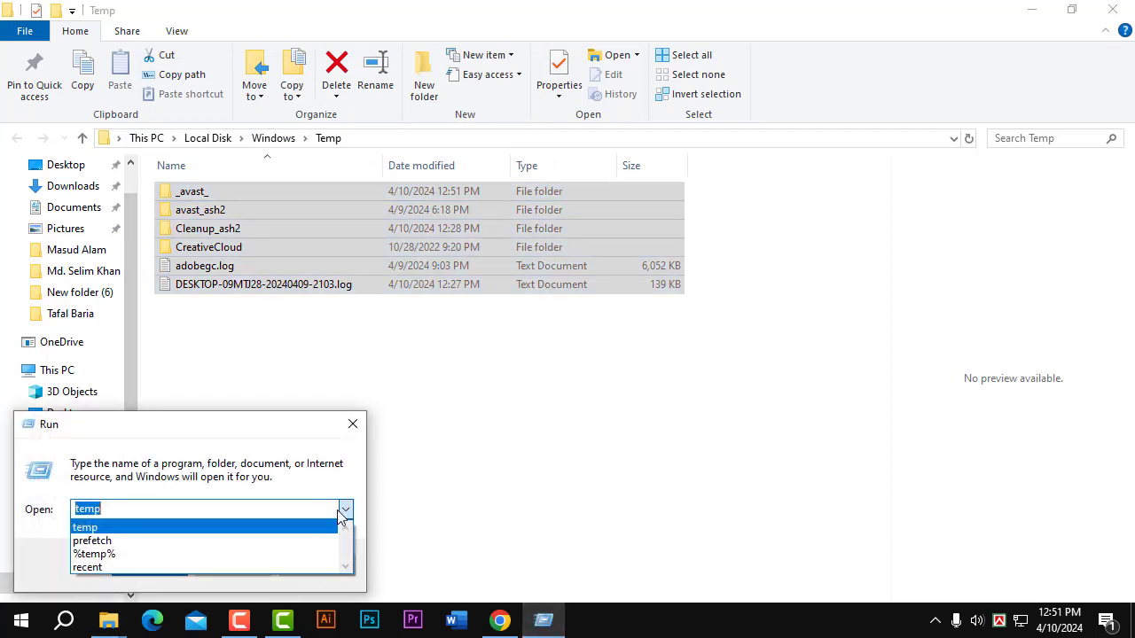
left_click(104, 554)
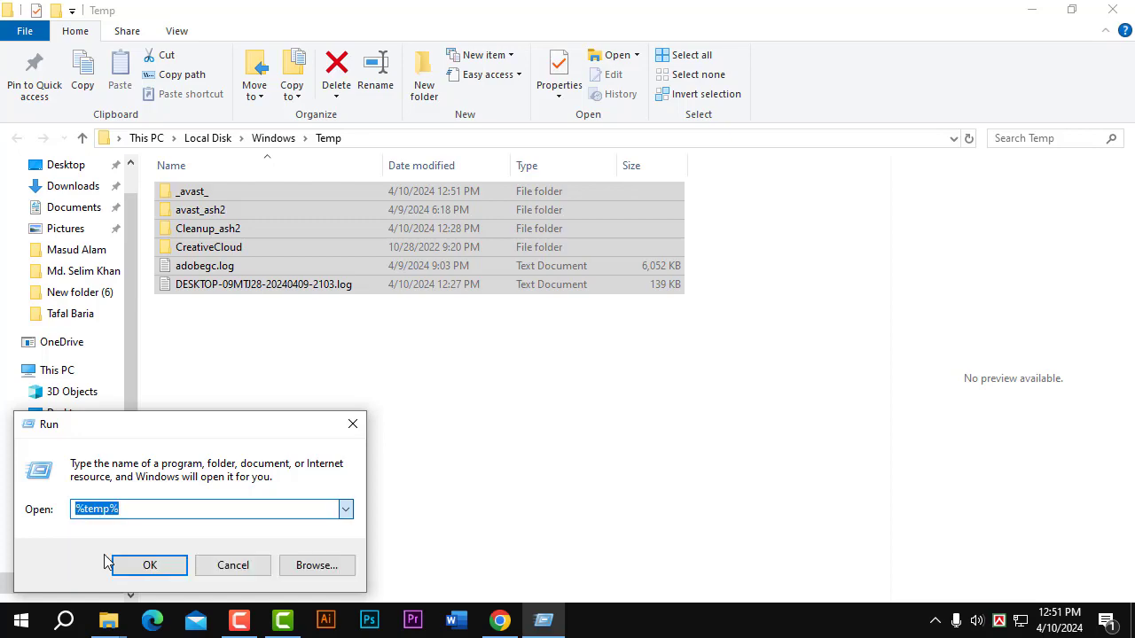
left_click(147, 566)
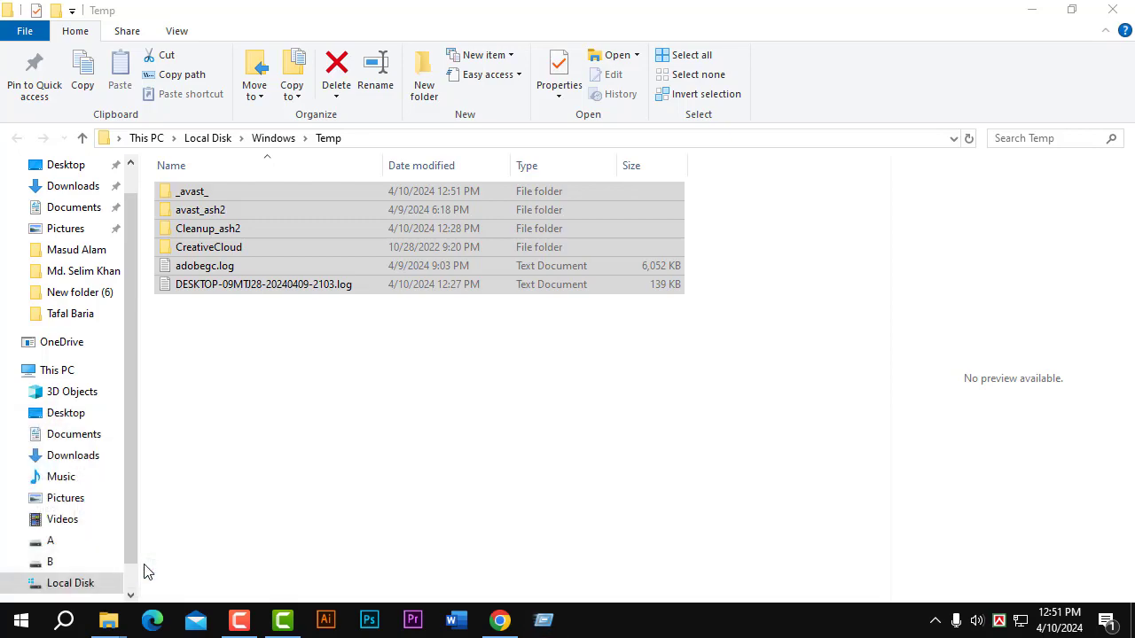
- Permanently delete all items in the user's local Temp folder, skipping every file that is in use
scroll(390, 399, "down", 15)
scroll(376, 501, "down", 20)
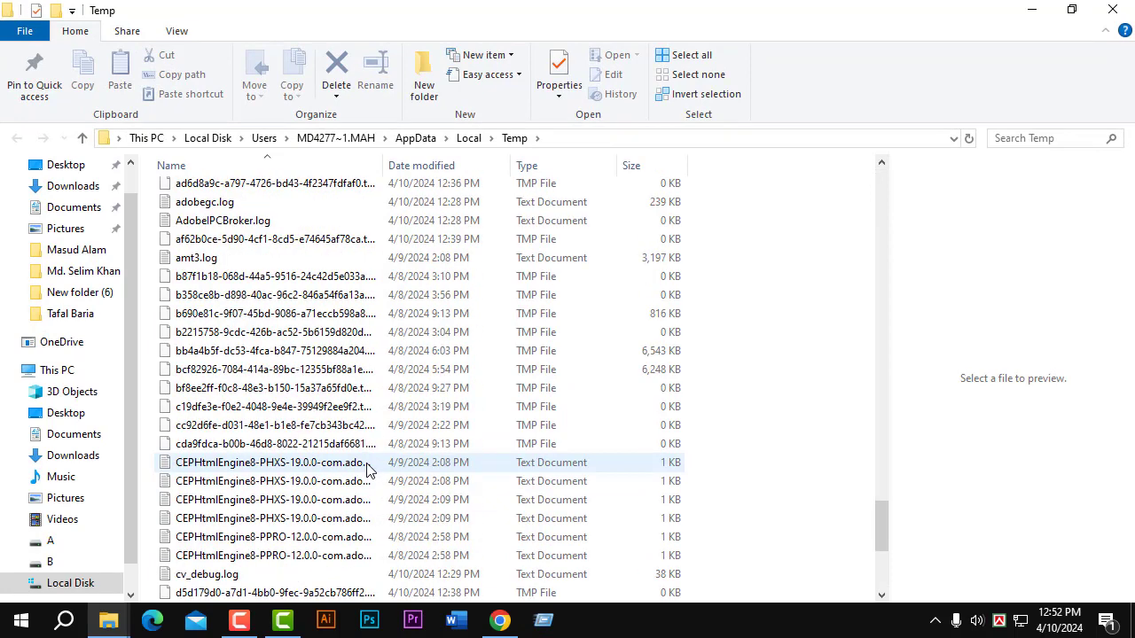
key("ctrl+a")
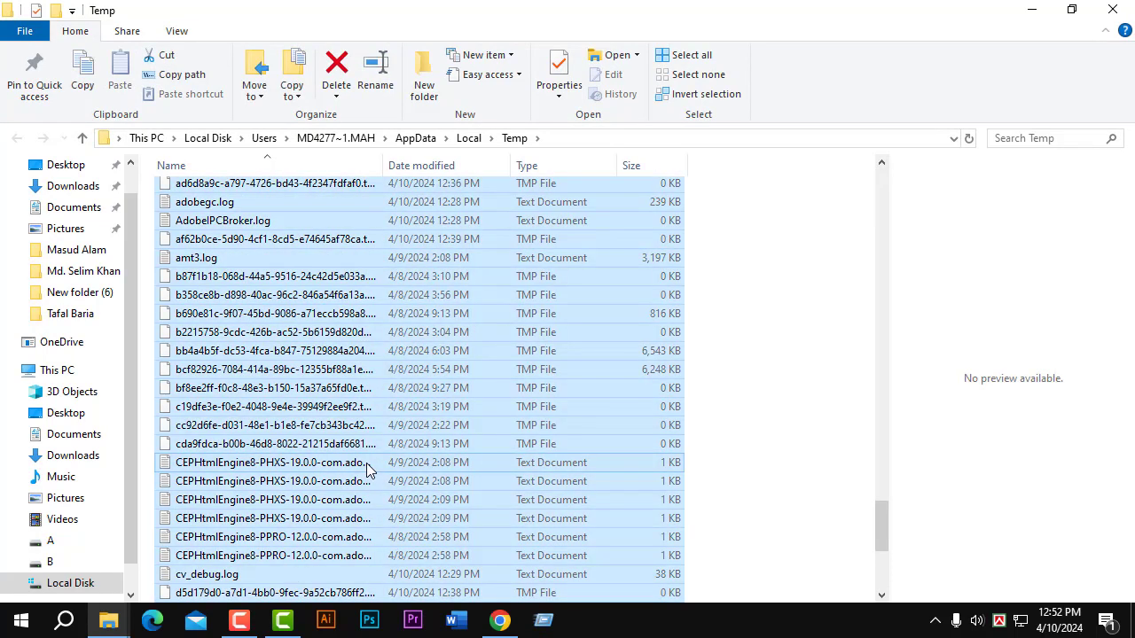
key("shift+Delete")
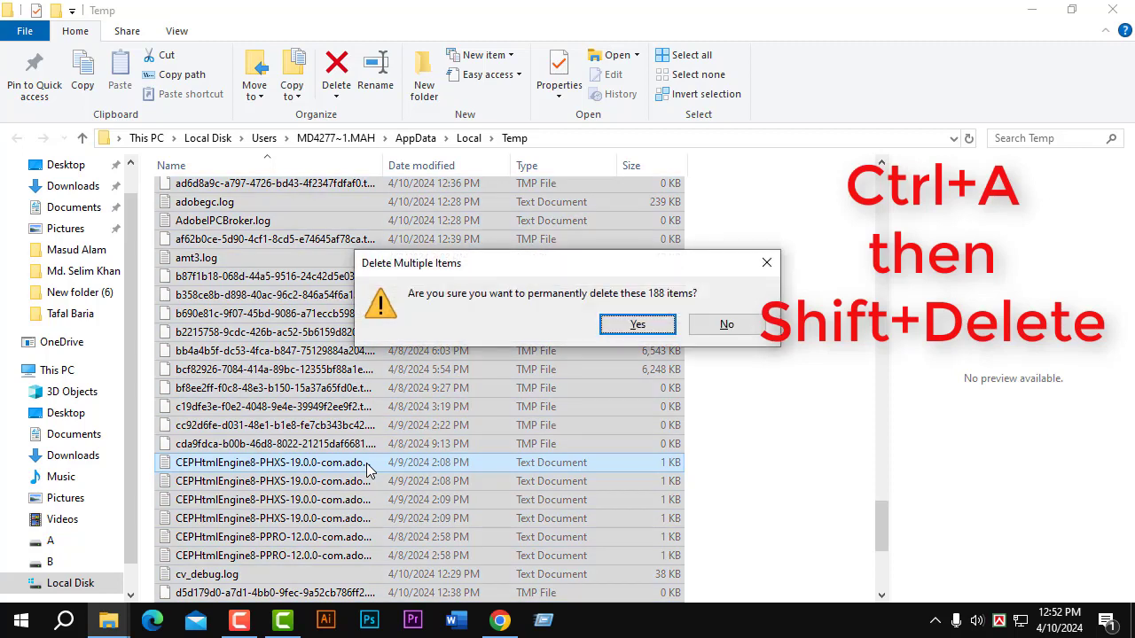
left_click(635, 324)
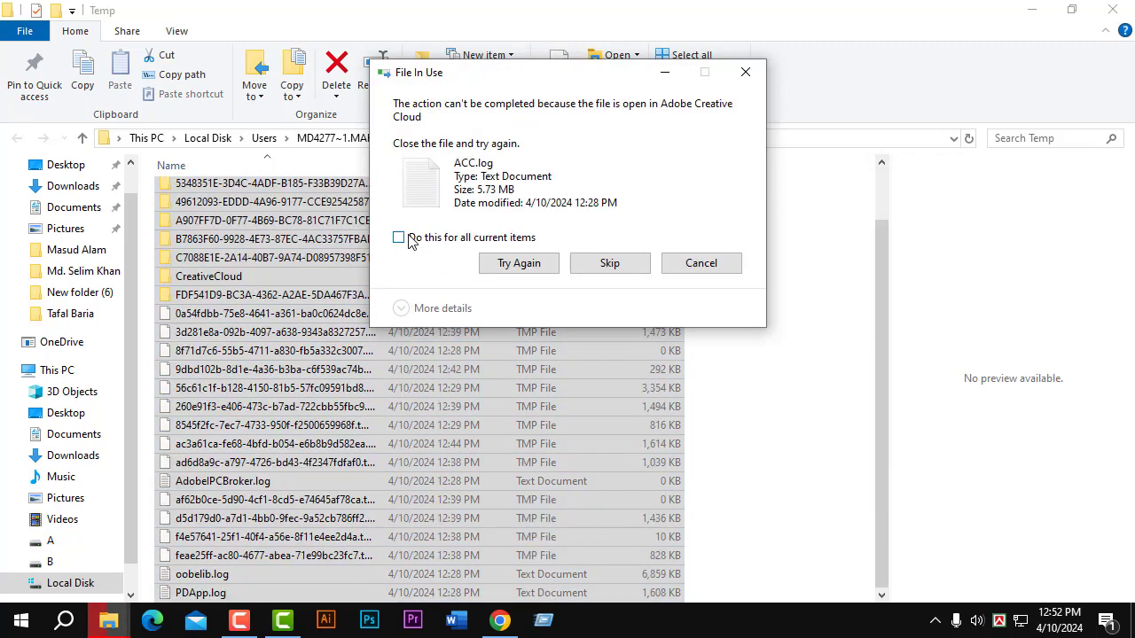
left_click(398, 237)
left_click(603, 263)
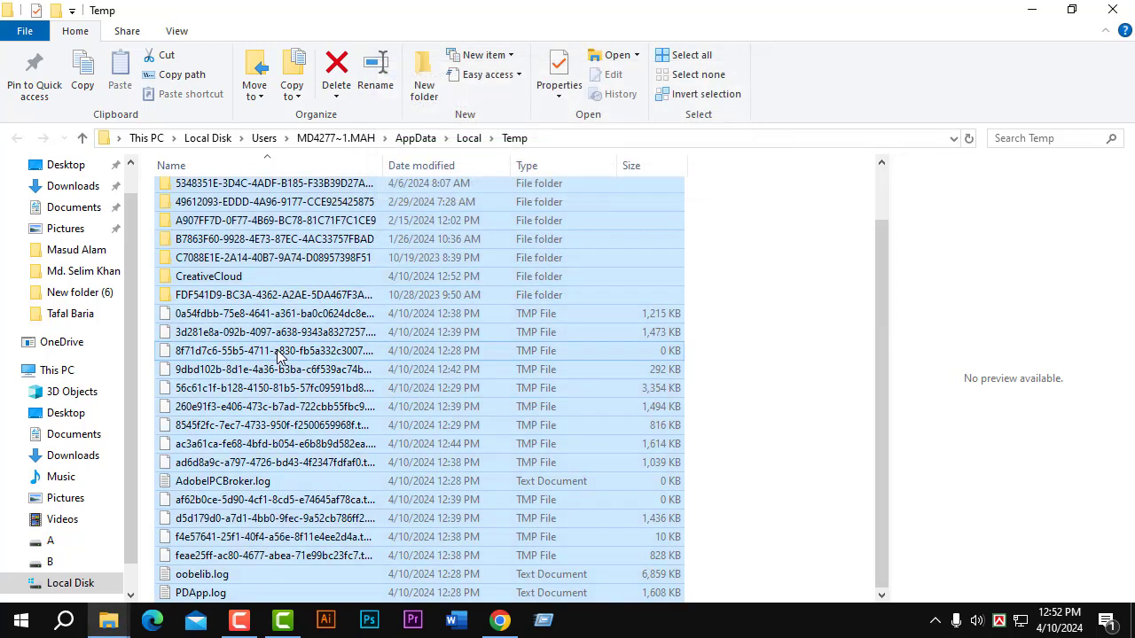
- Run the command prefetch from the Run dialog and grant permanent access to the Prefetch folder
left_click(544, 631)
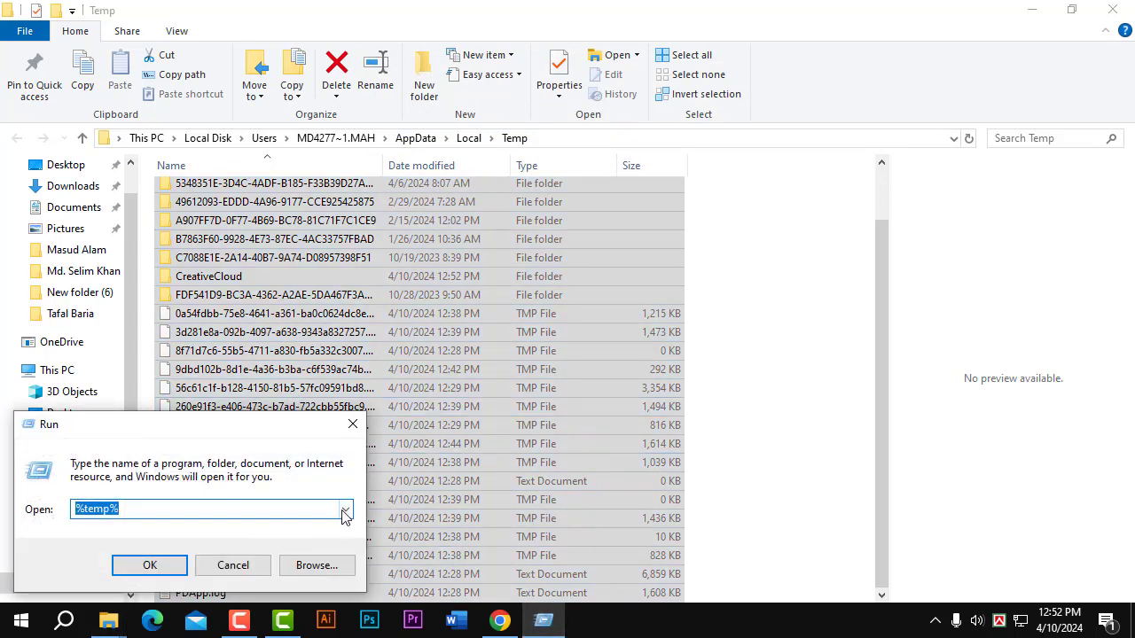
left_click(345, 511)
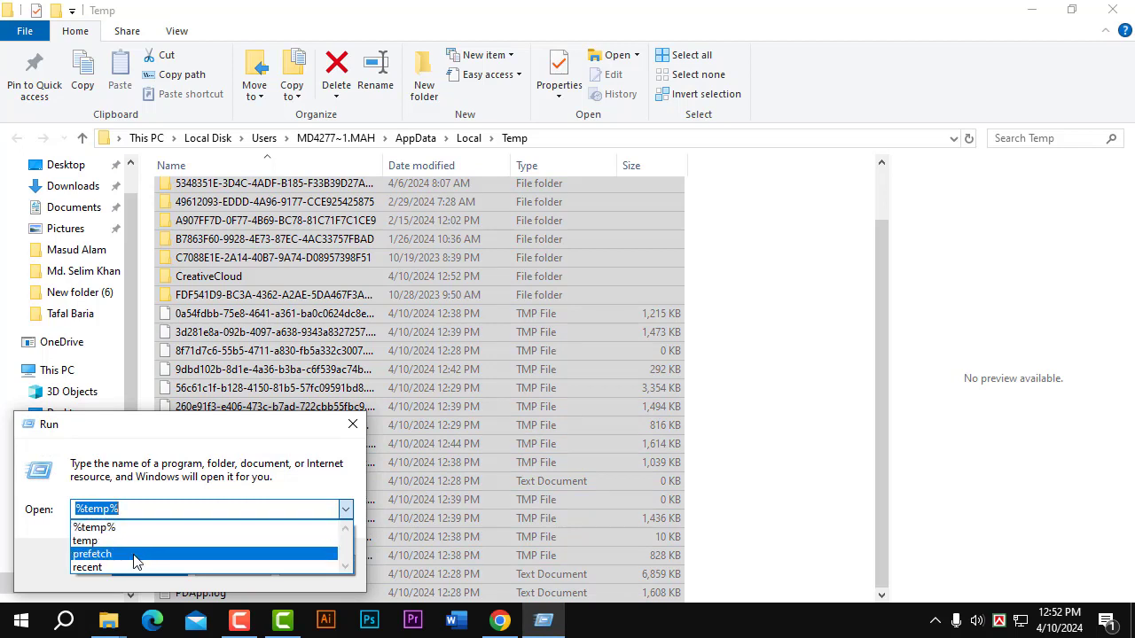
left_click(135, 554)
left_click(133, 513)
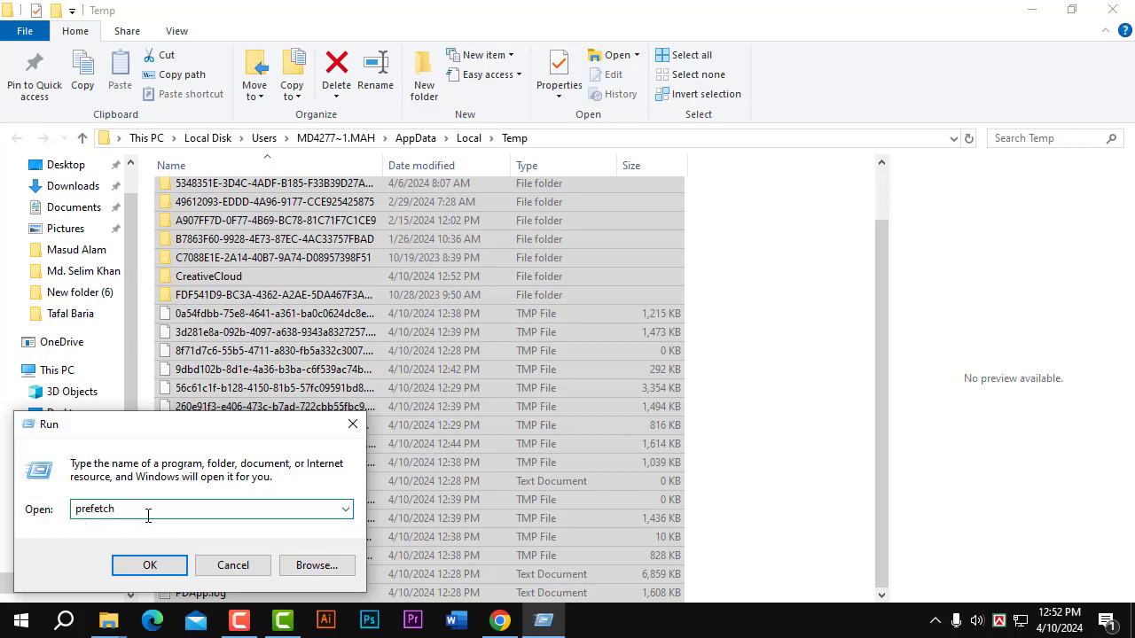
left_click(137, 565)
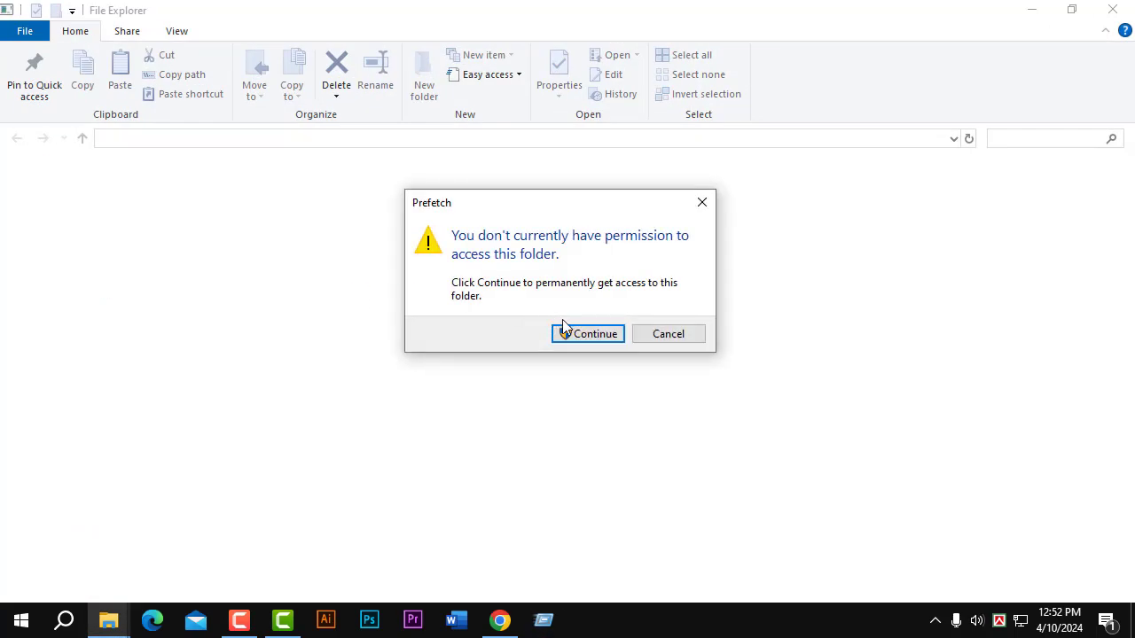
left_click(565, 332)
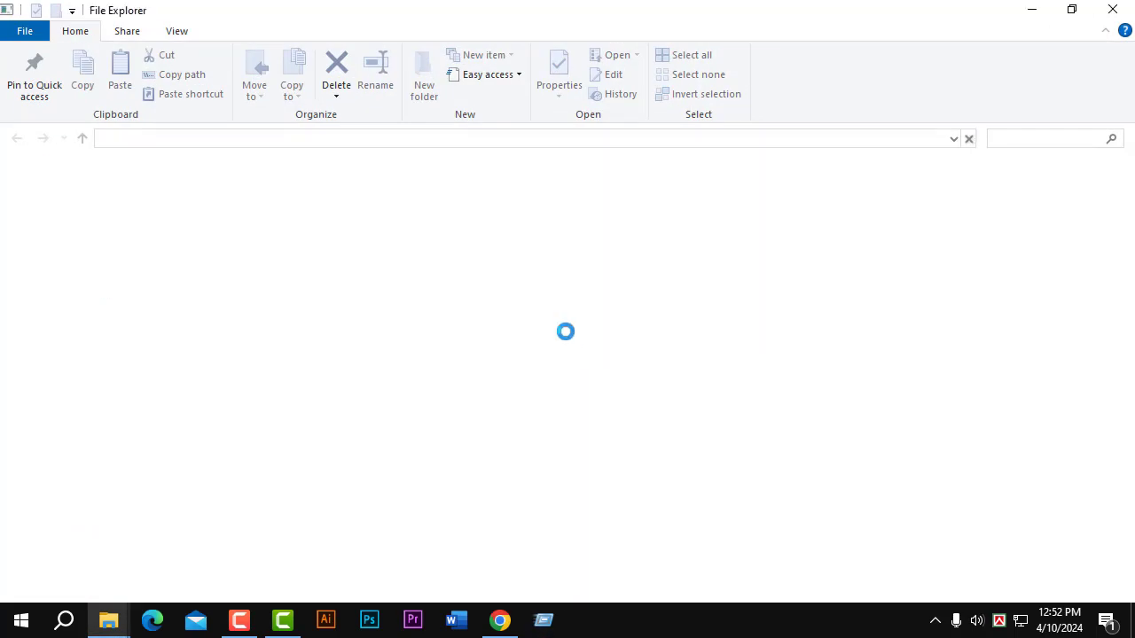
- Permanently delete all items in the Prefetch folder, skipping the file that is in use
scroll(395, 408, "down", 7)
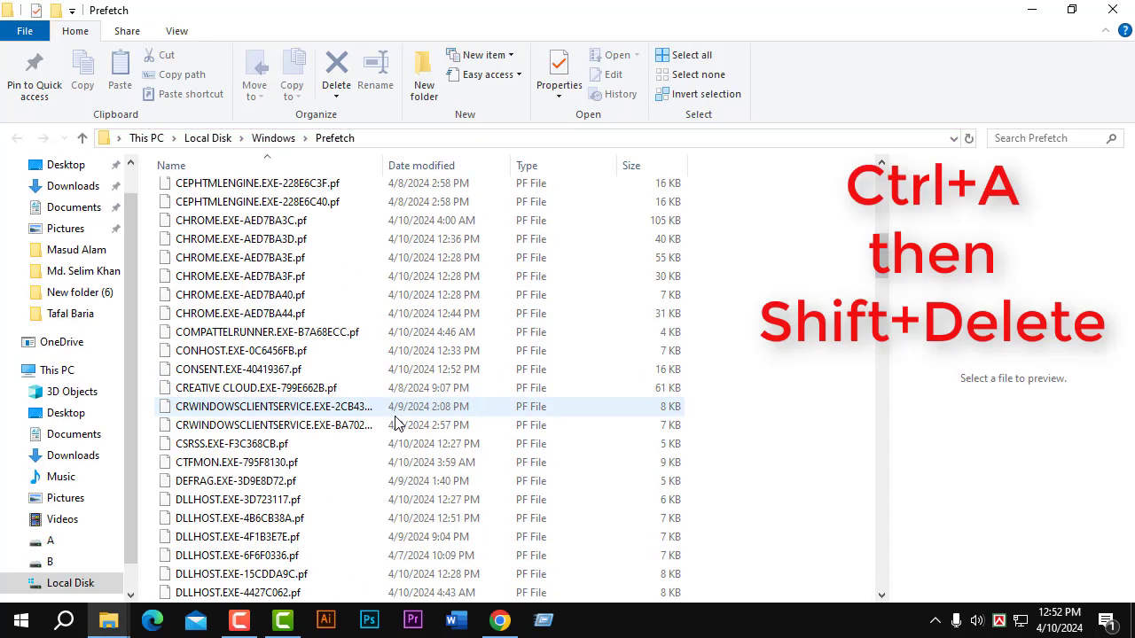
key("ctrl+a")
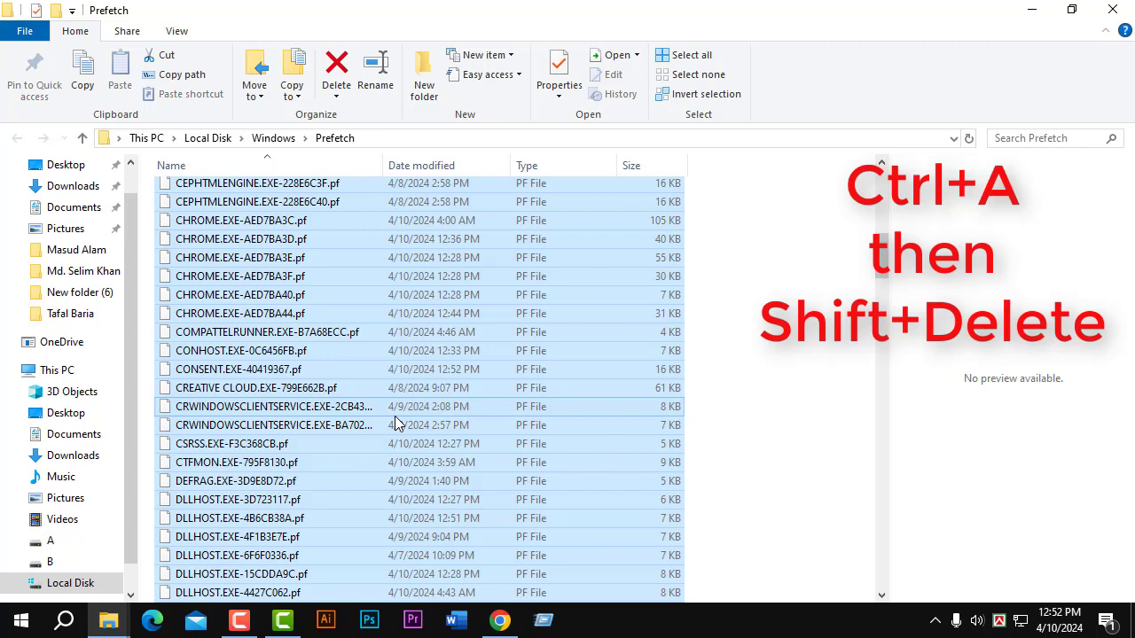
key("shift+Delete")
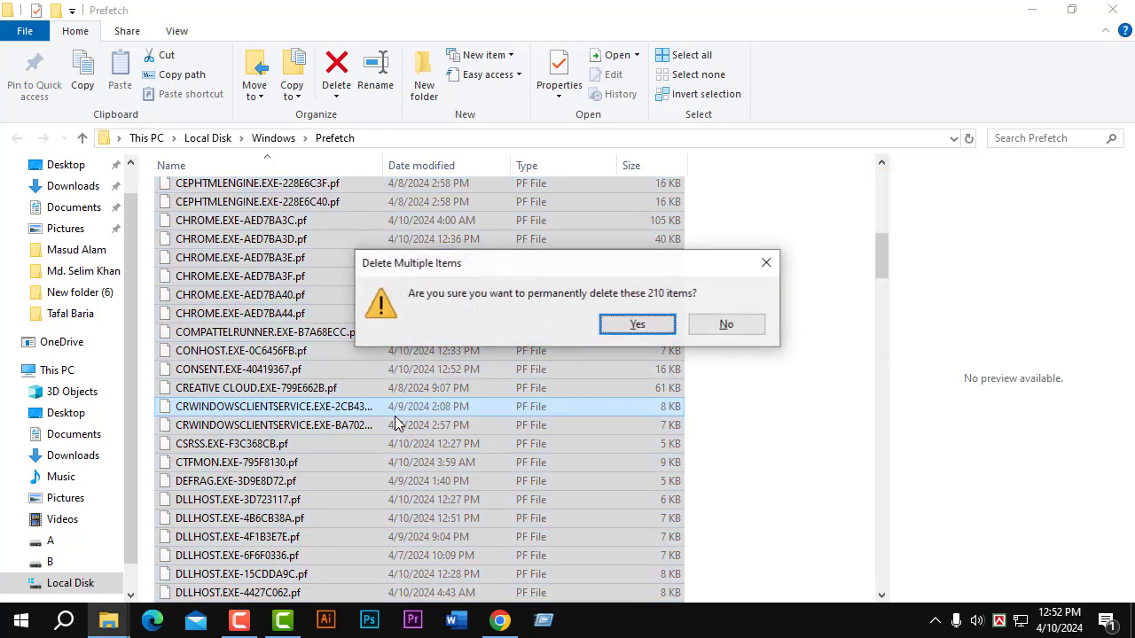
left_click(640, 325)
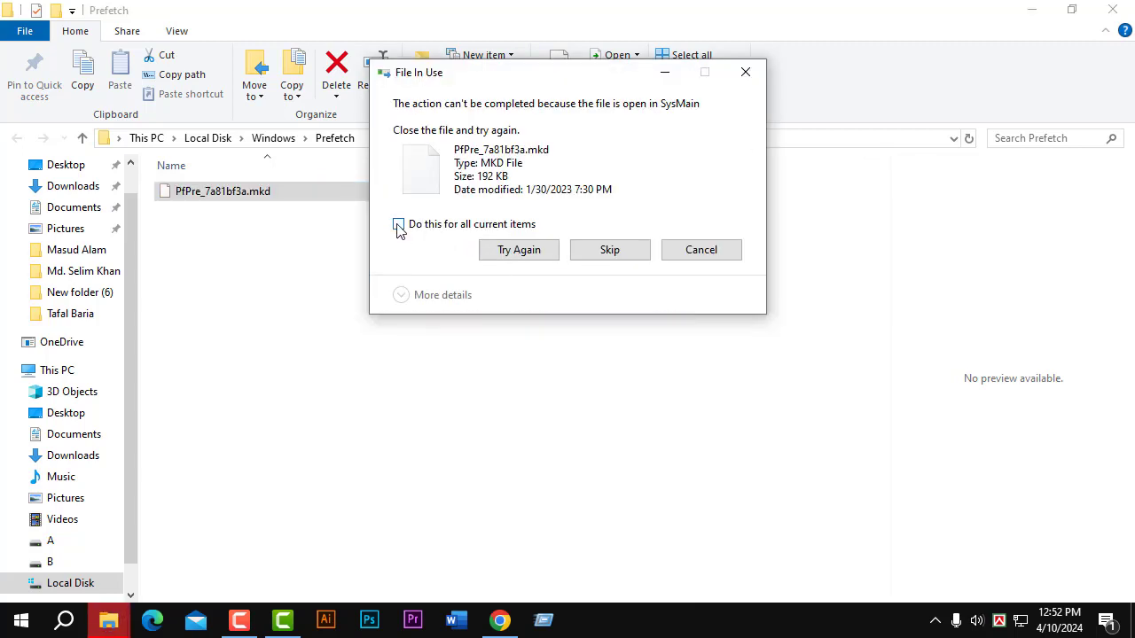
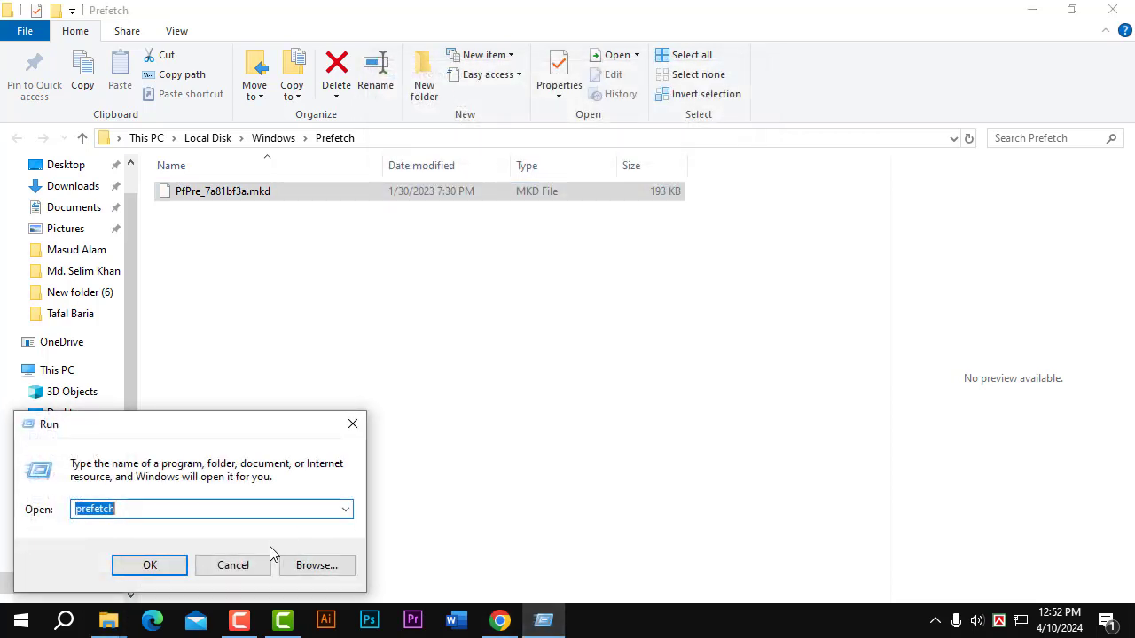
- Open the Recent folder by running the previously used command recent from the Run dialog
left_click(344, 509)
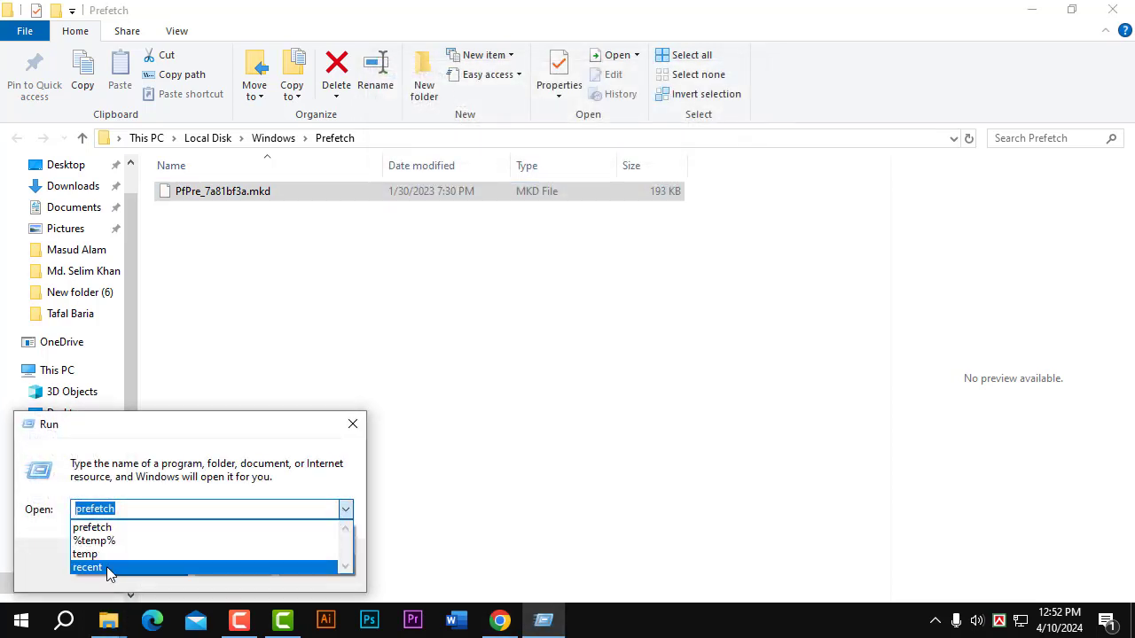
left_click(98, 568)
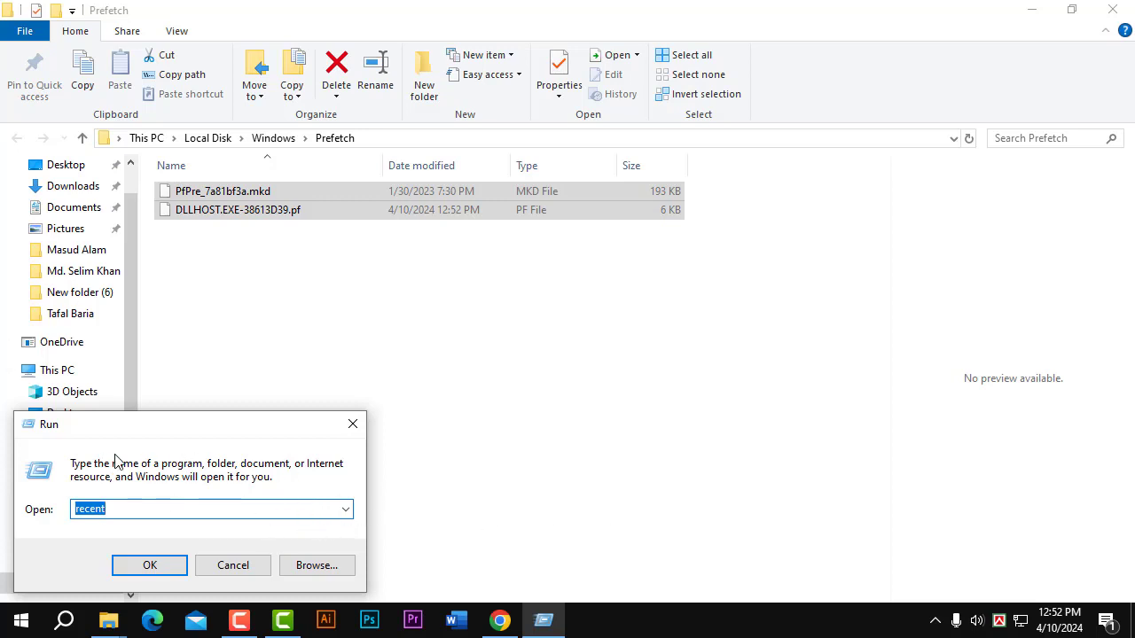
left_click(146, 568)
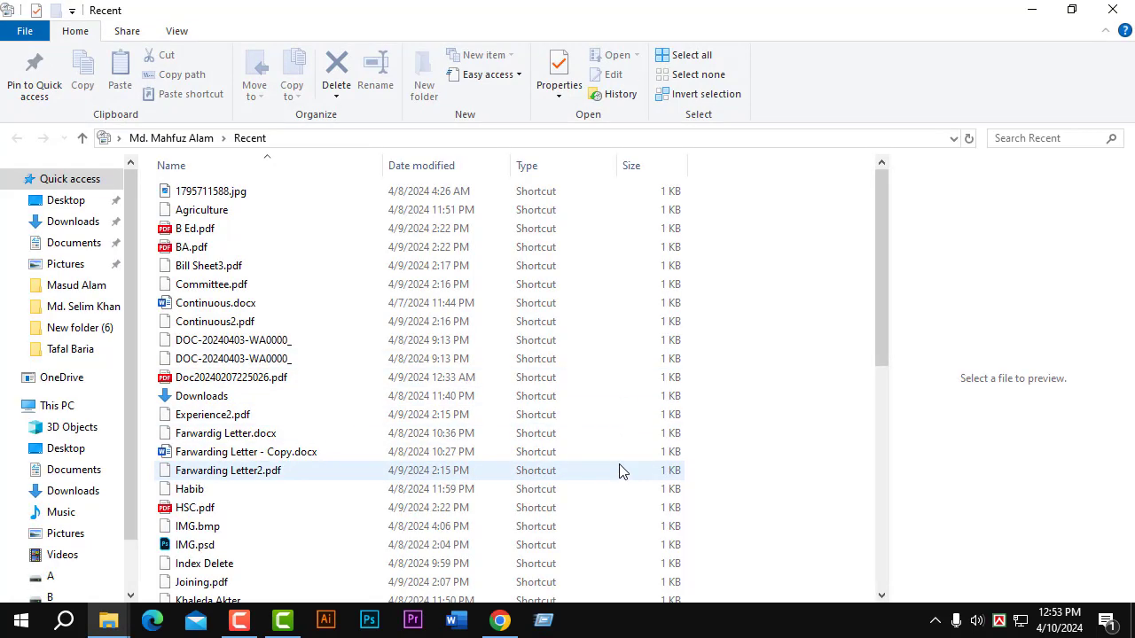
- Select all shortcuts in the Recent folder to review the whole list, and minimize its window
key("ctrl+a")
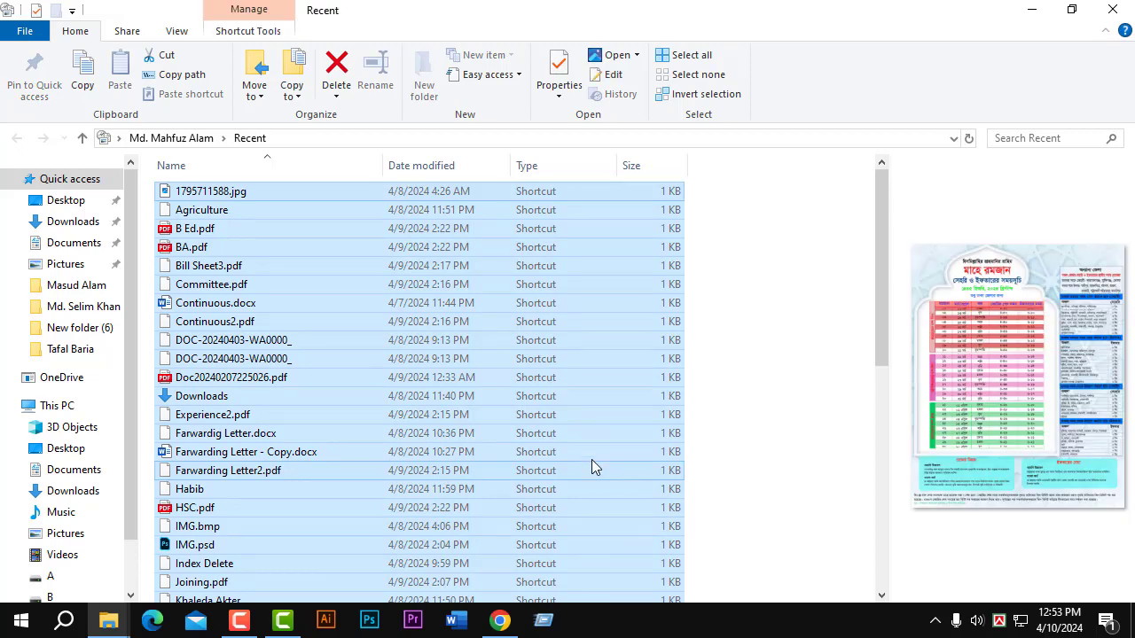
scroll(585, 443, "down", 6)
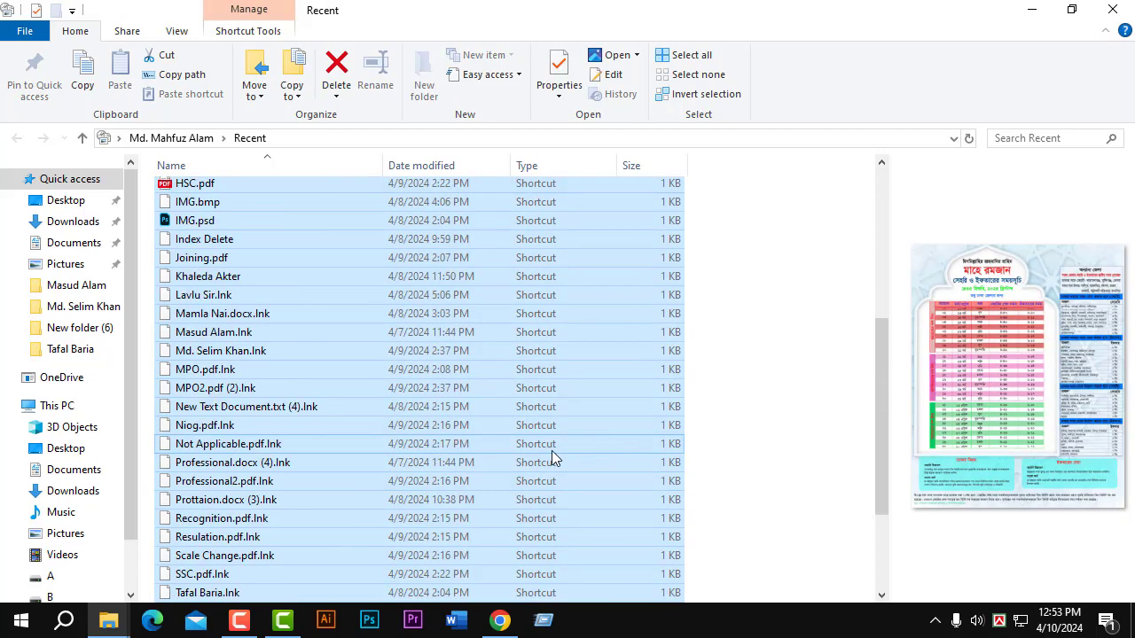
scroll(523, 459, "down", 3)
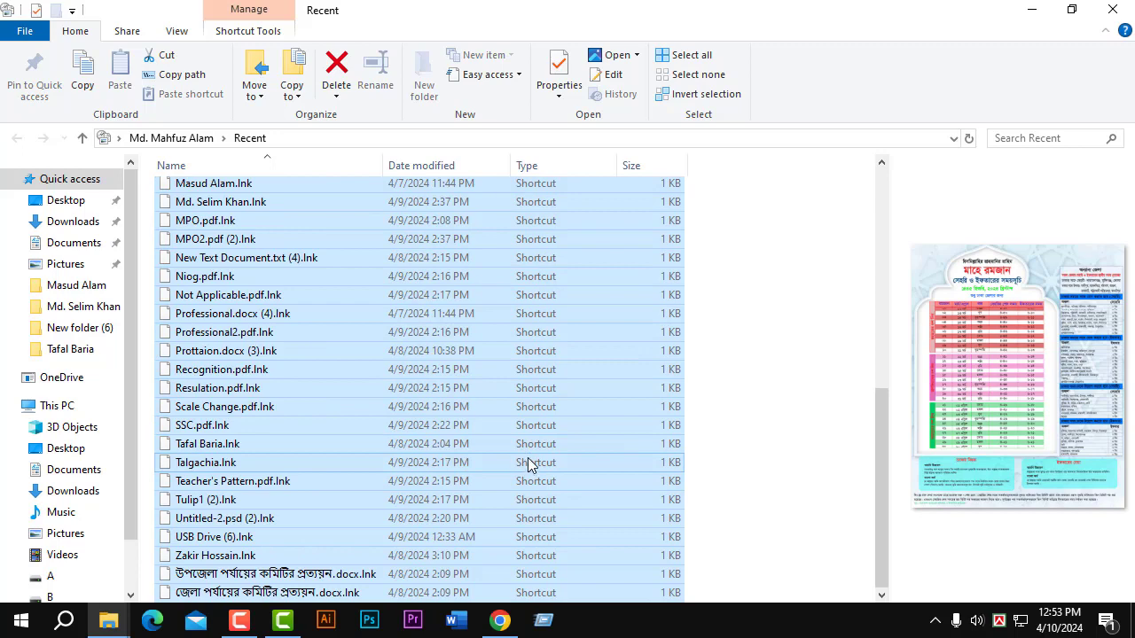
scroll(532, 459, "up", 9)
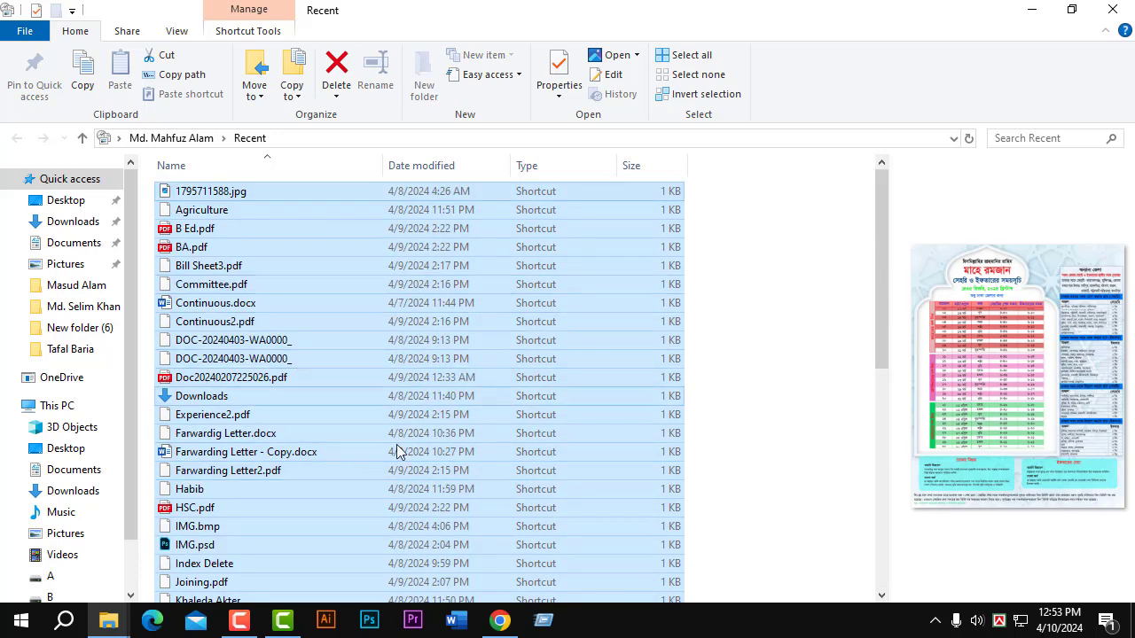
left_click(1031, 16)
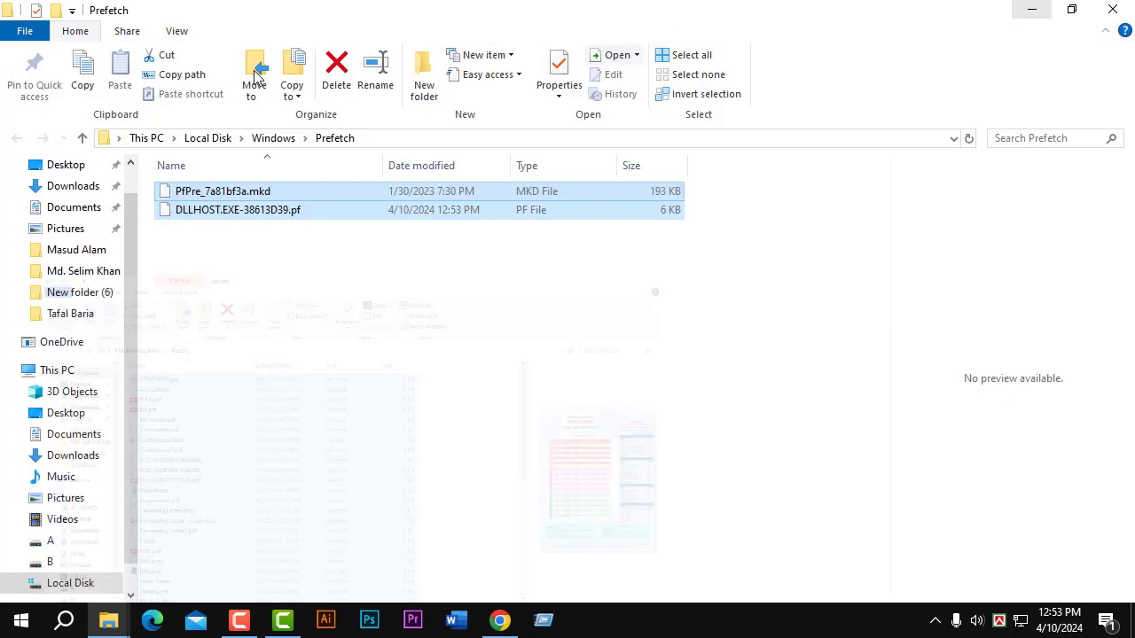
- Close the open Prefetch and Temp folder windows to return to the desktop
left_click(1130, 12)
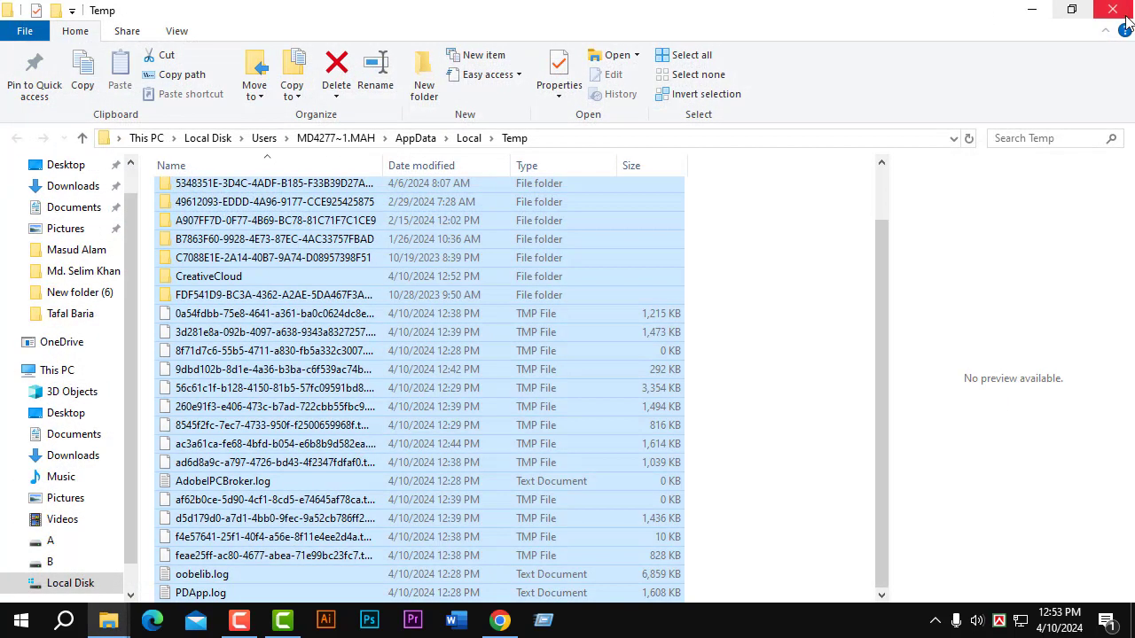
left_click(1115, 11)
left_click(1116, 10)
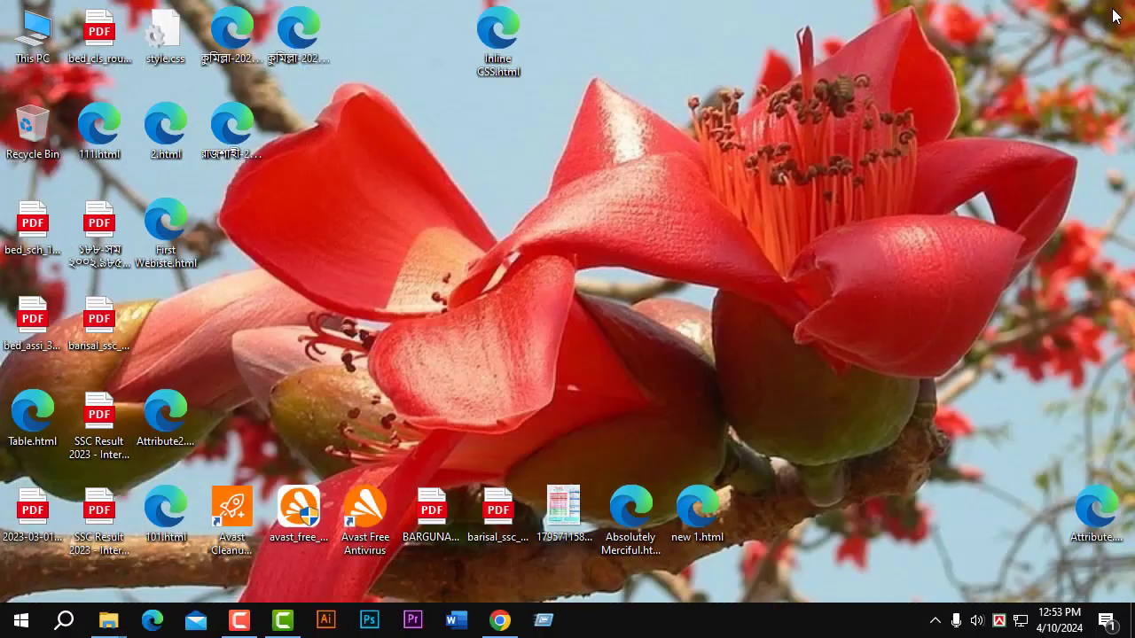
- Open This PC in a maximized window and check the free space on the drives
double_click(31, 42)
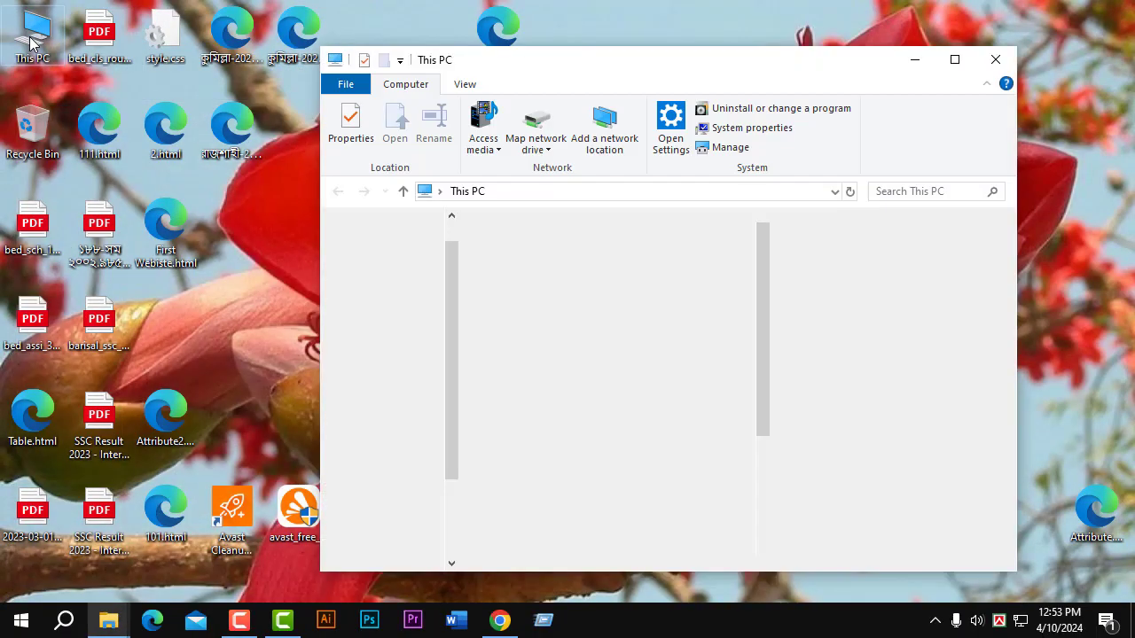
left_click(968, 62)
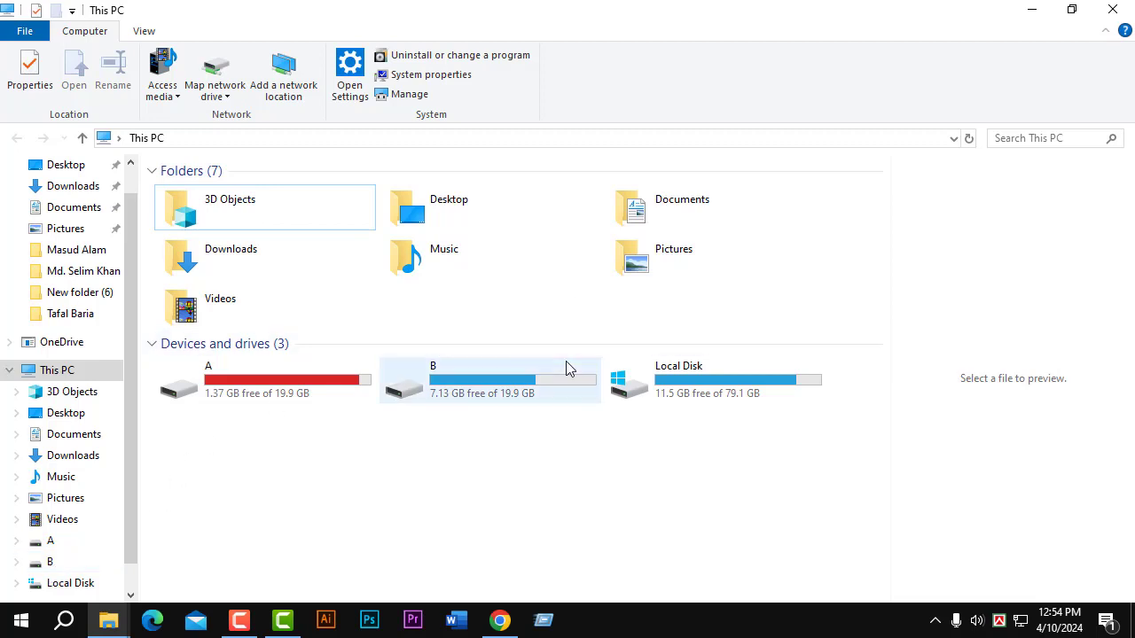
scroll(100, 357, "up", 1)
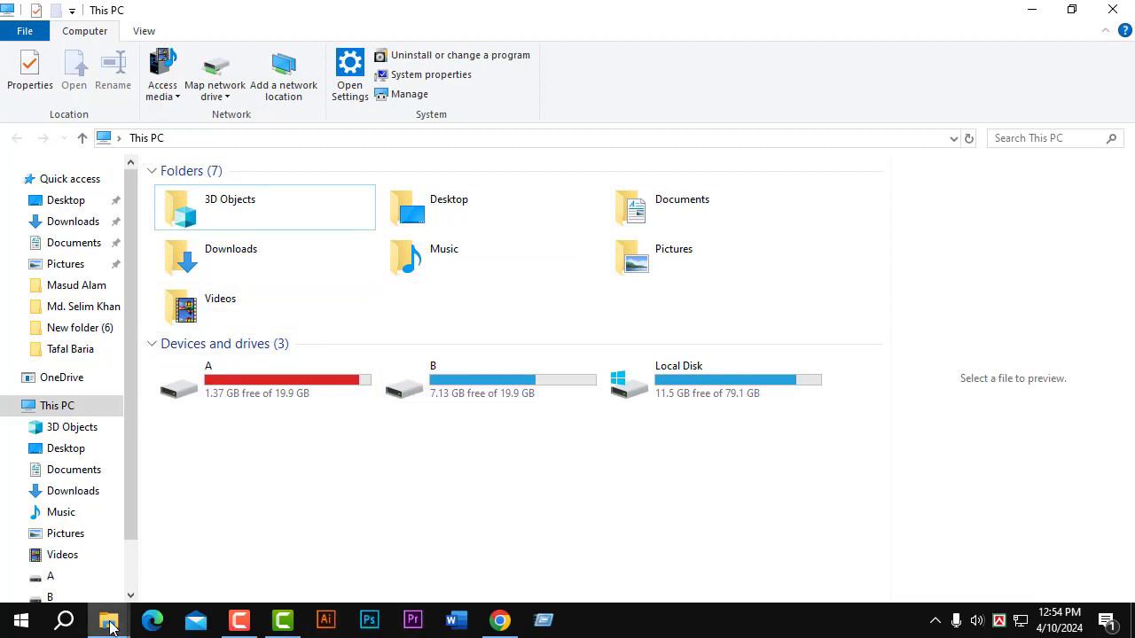
- Close all remaining File Explorer windows: both A windows, B, Videos, This PC and Recent
mouse_move(110, 619)
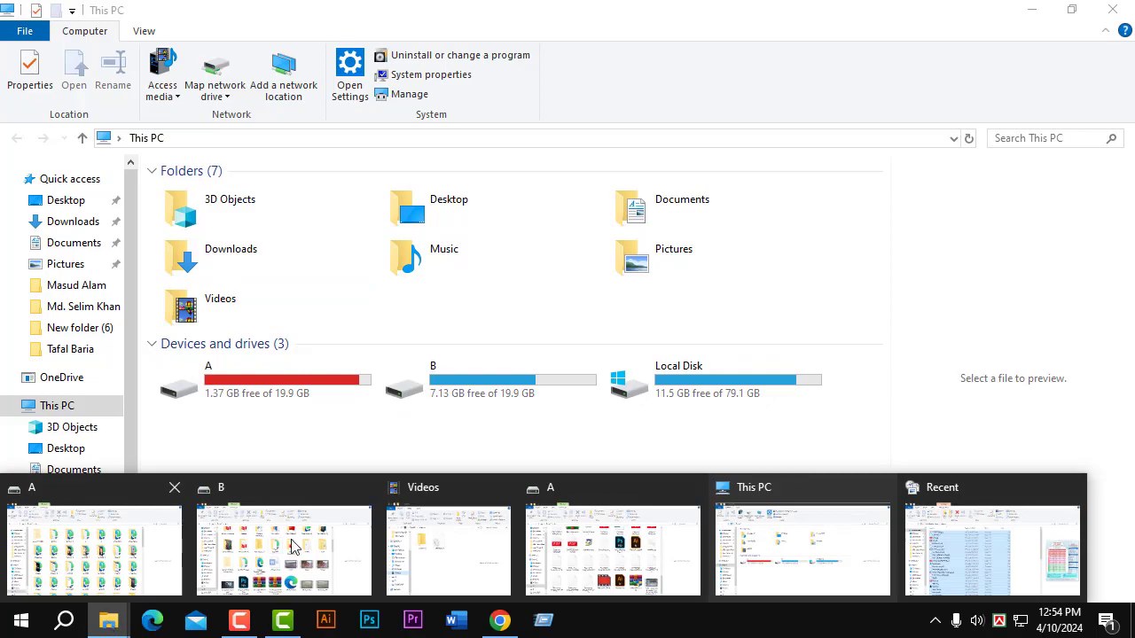
left_click(175, 487)
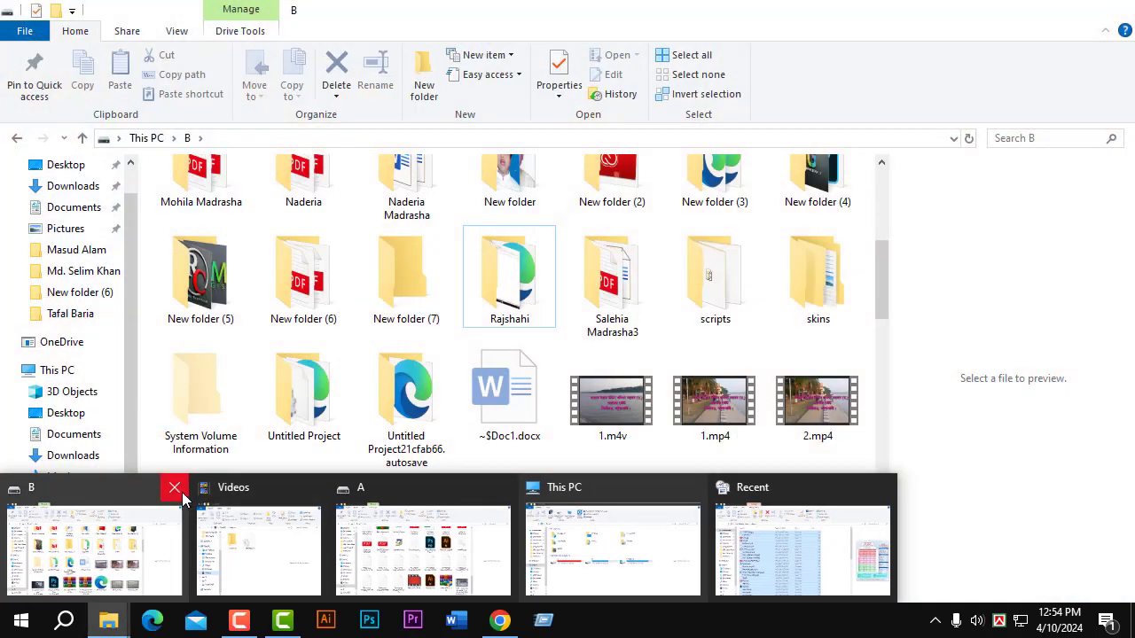
left_click(171, 488)
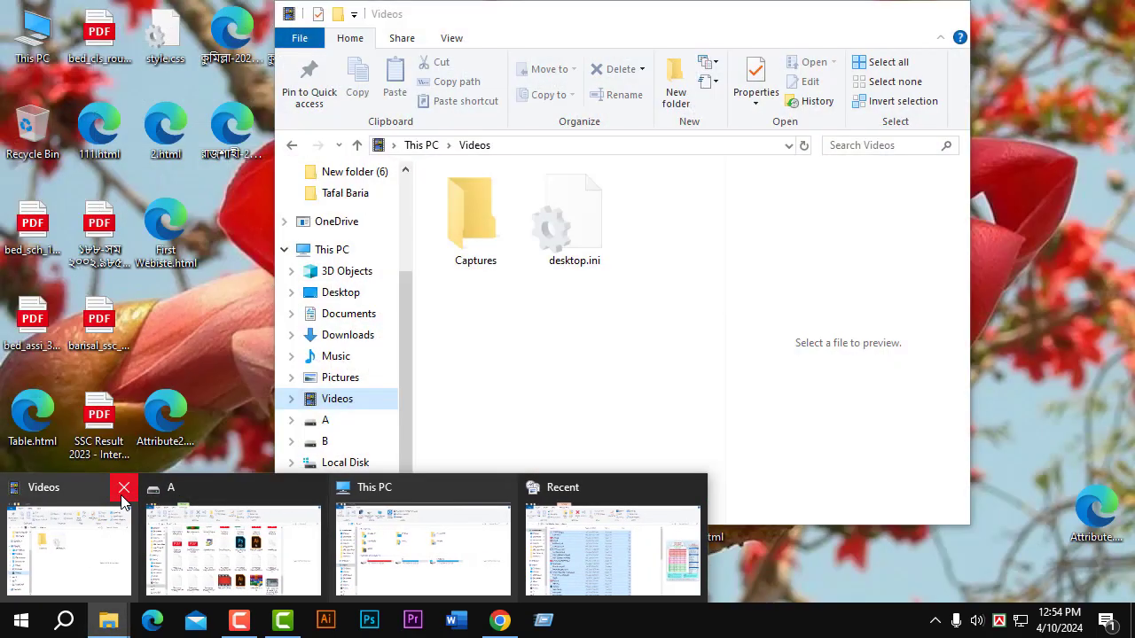
left_click(121, 488)
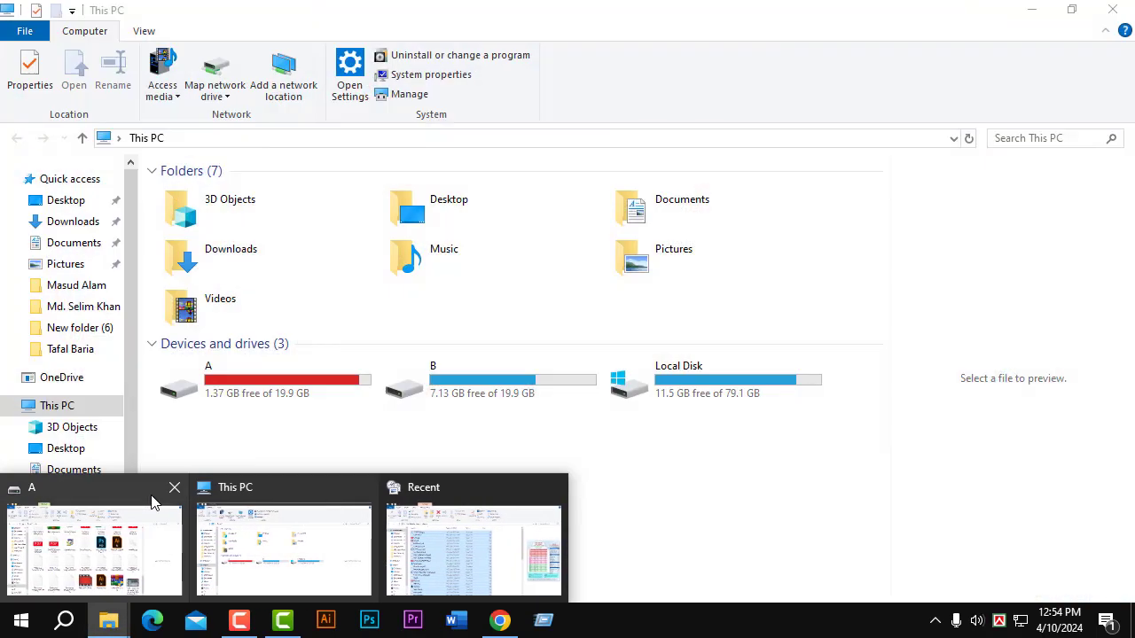
left_click(173, 489)
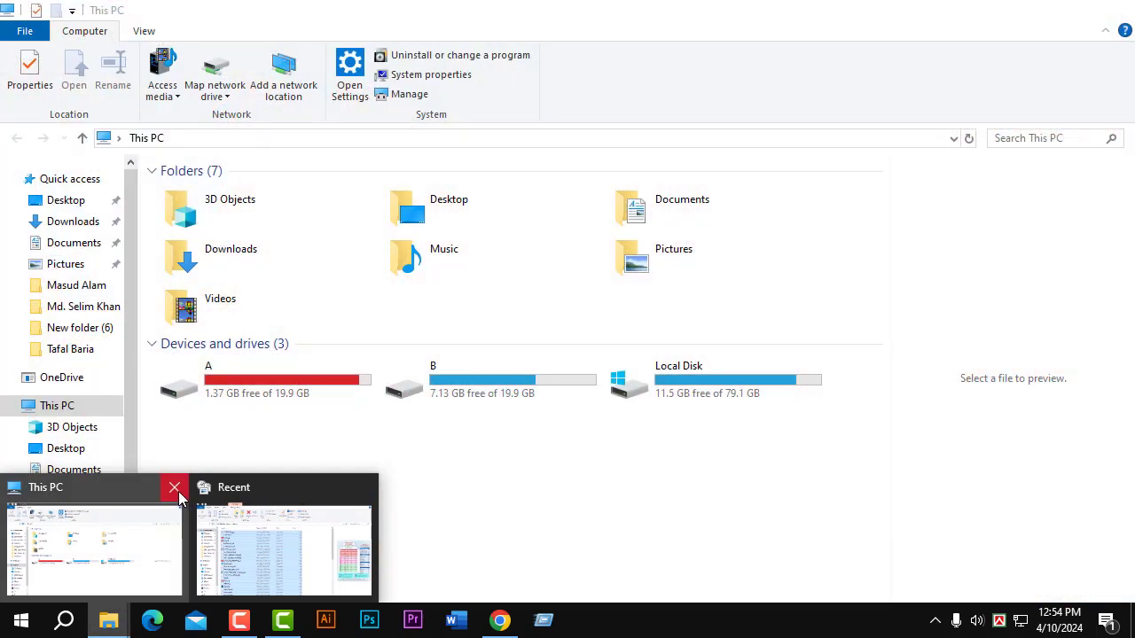
left_click(179, 491)
left_click(189, 492)
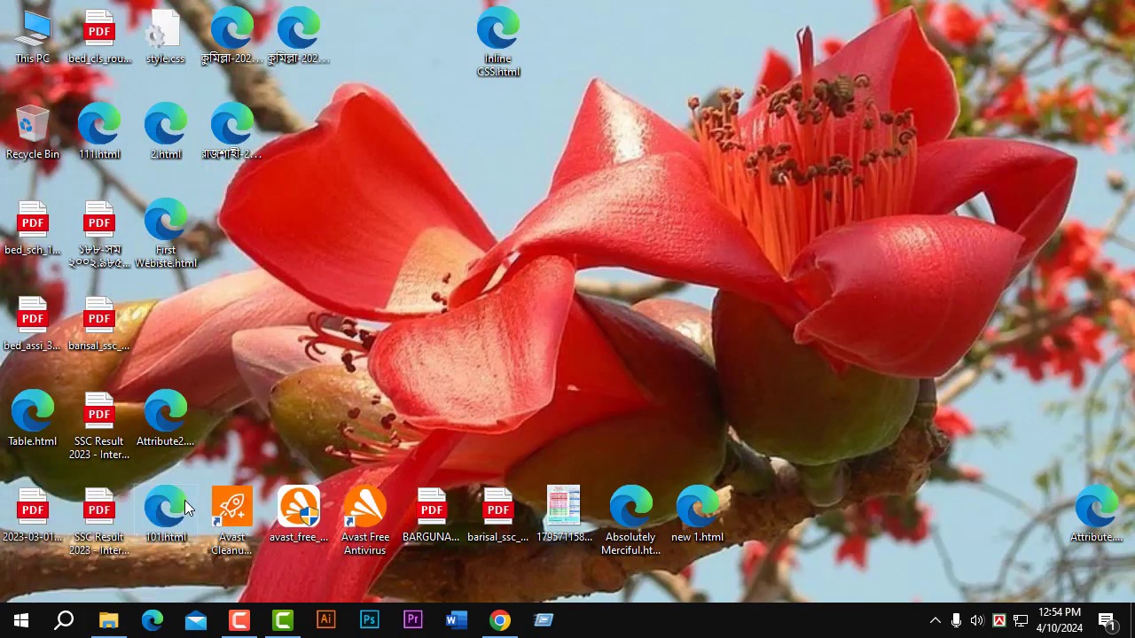
left_click(281, 620)
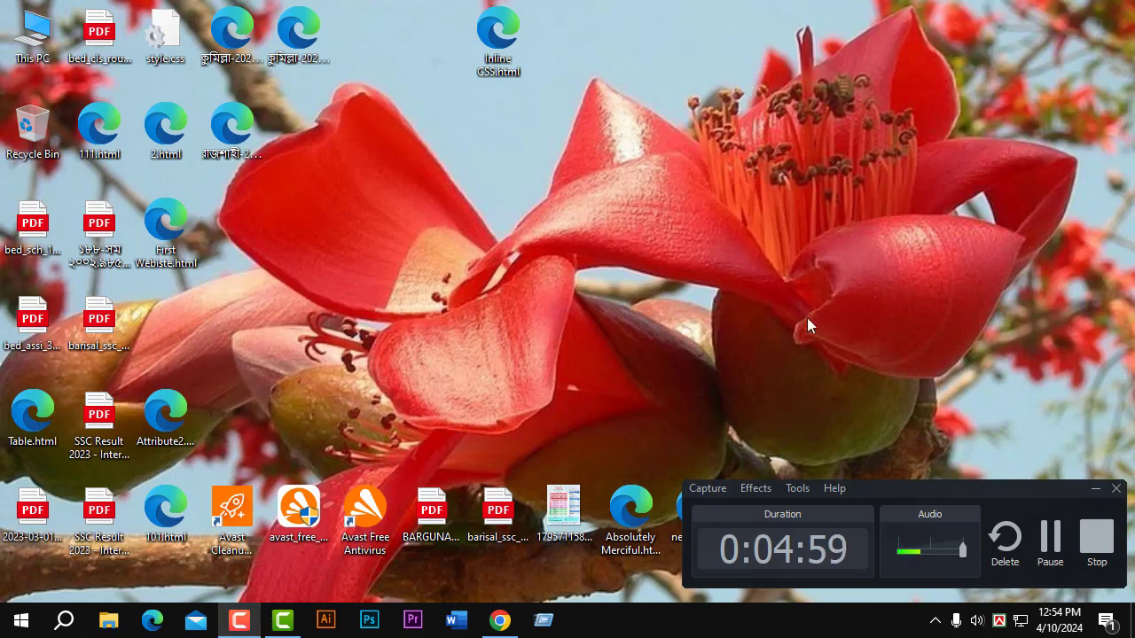